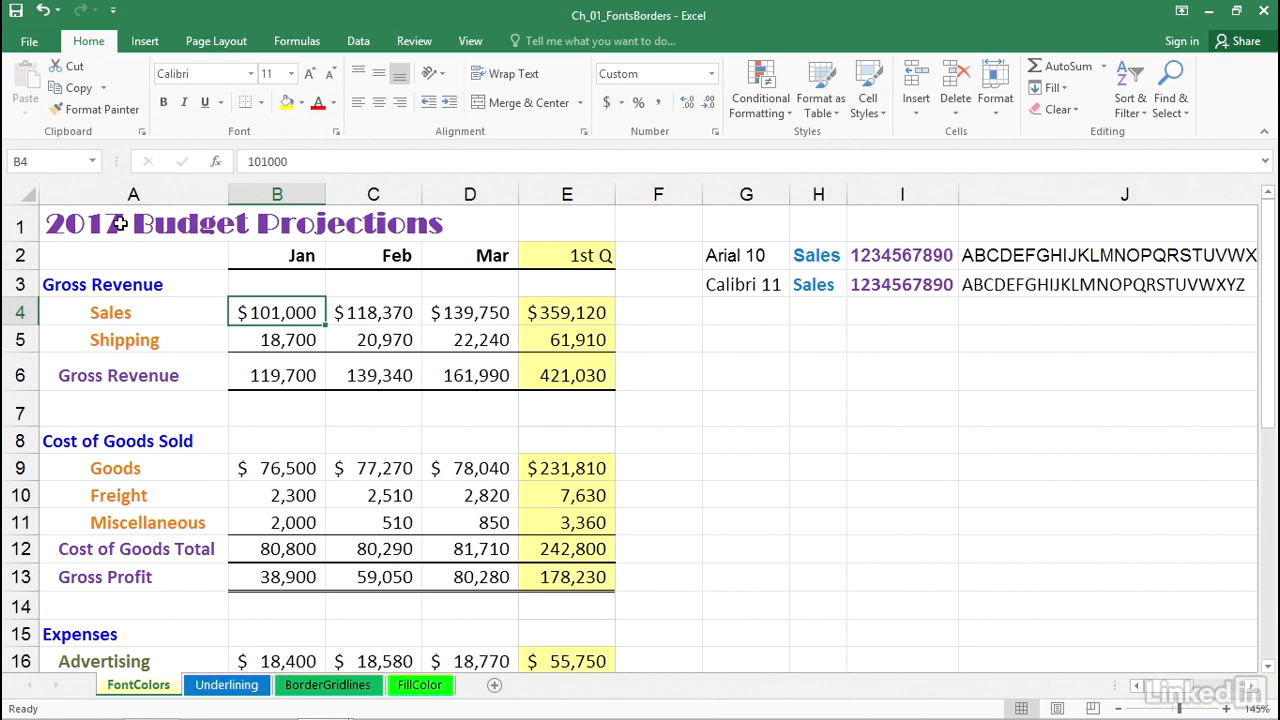
Check the font of the title in cell A1 against the list of available fonts
click(119, 224)
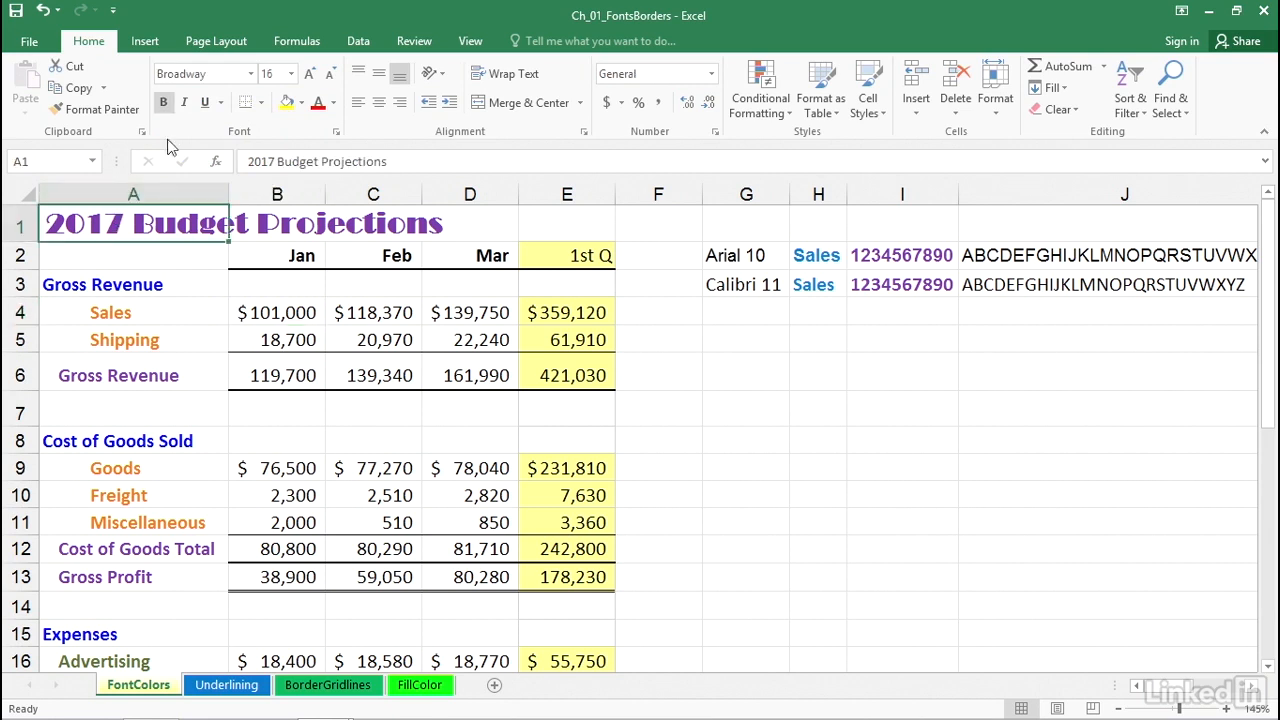
click(251, 74)
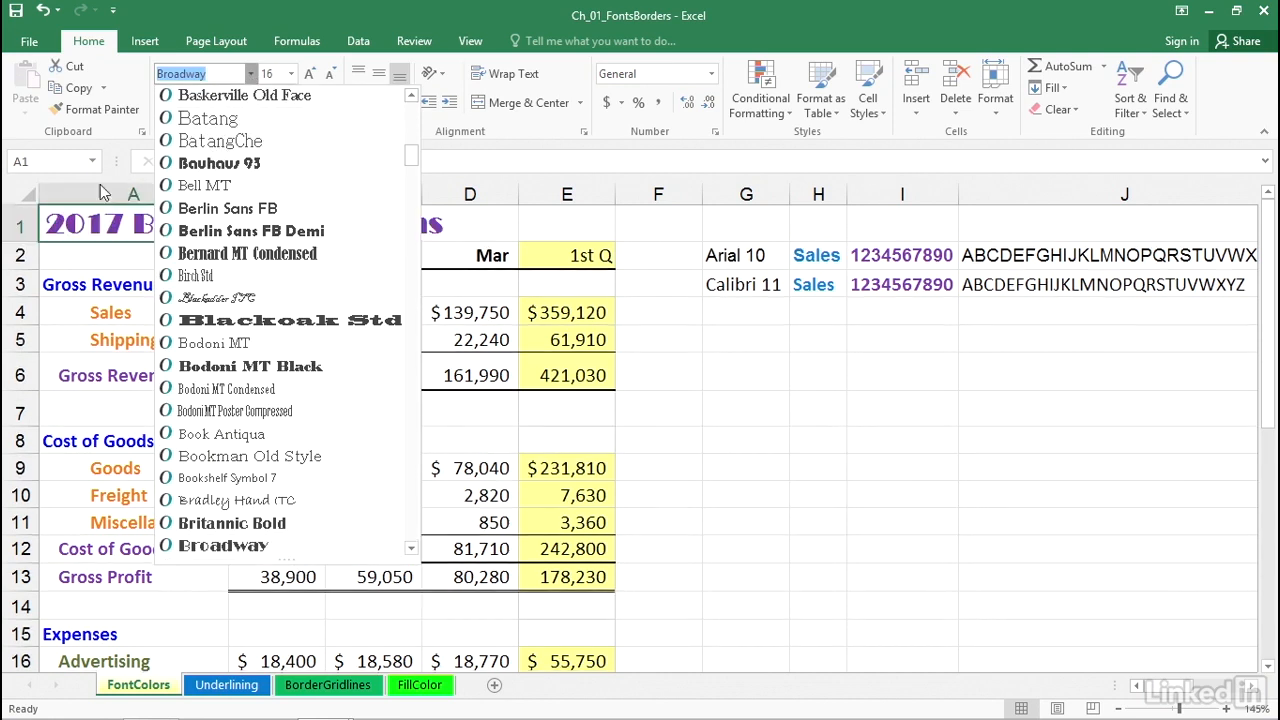
click(91, 220)
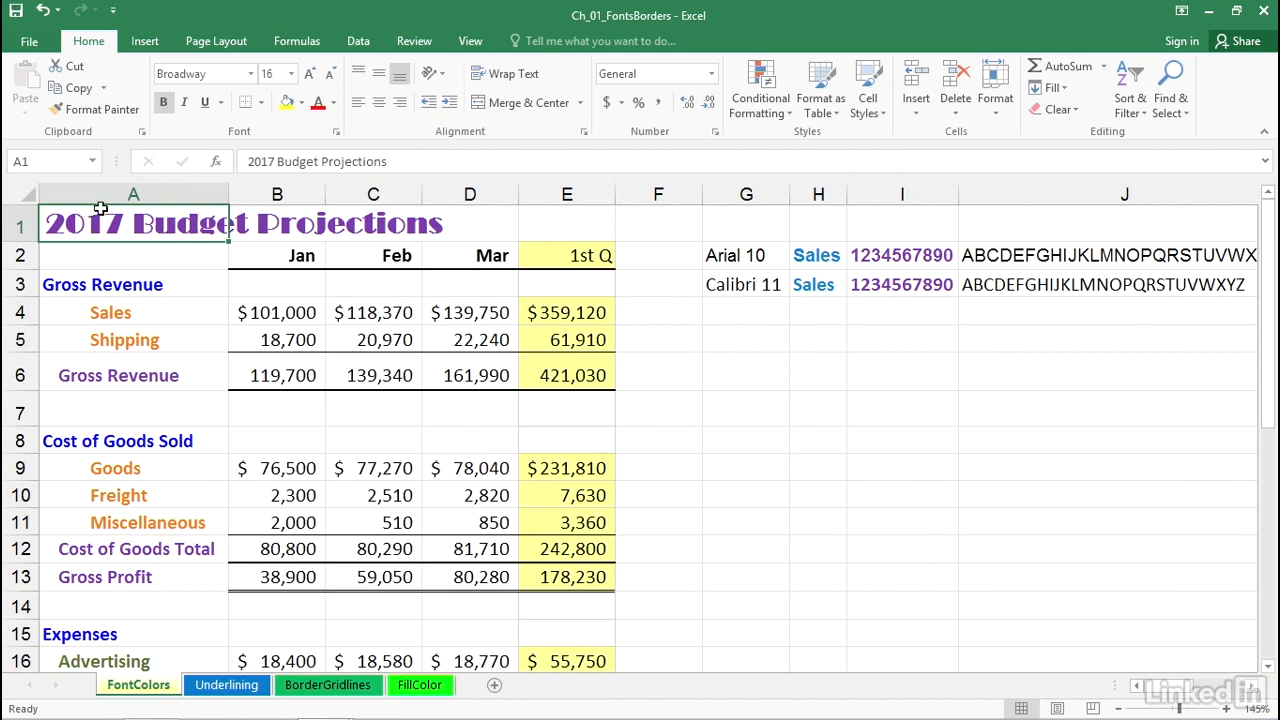
Insert three blank columns before column A
drag(105, 195, 368, 192)
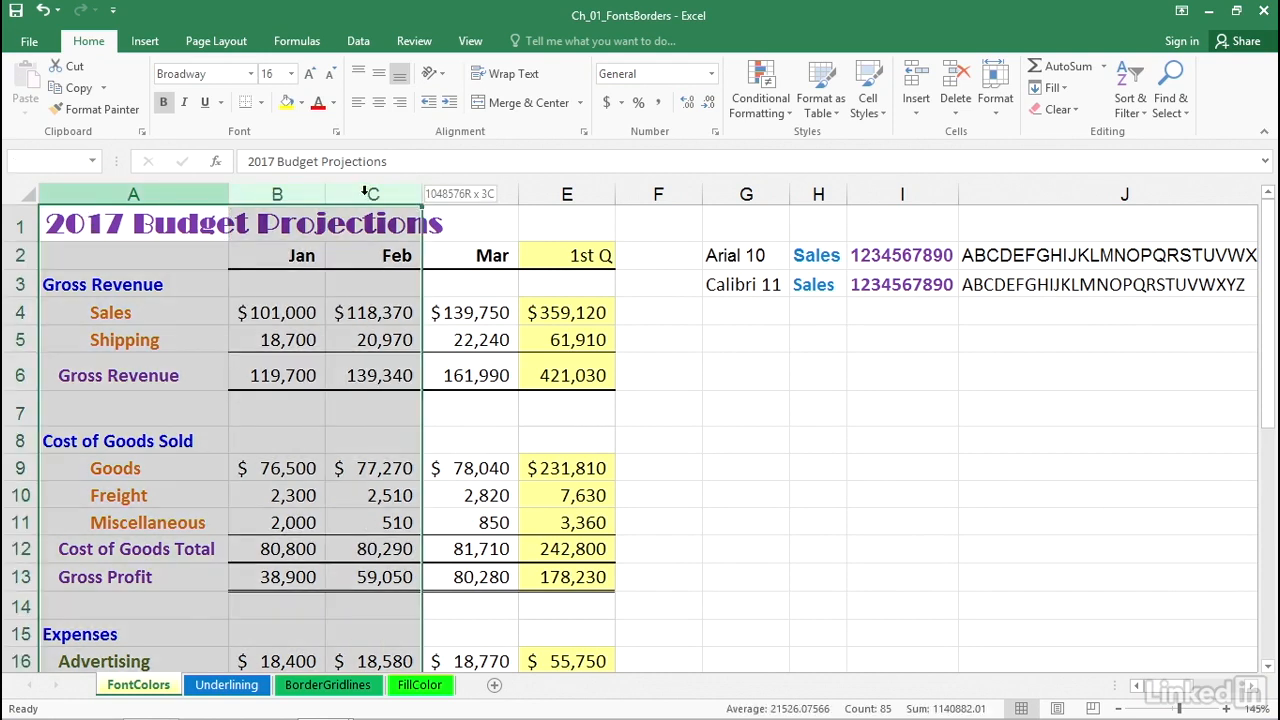
right_click(368, 195)
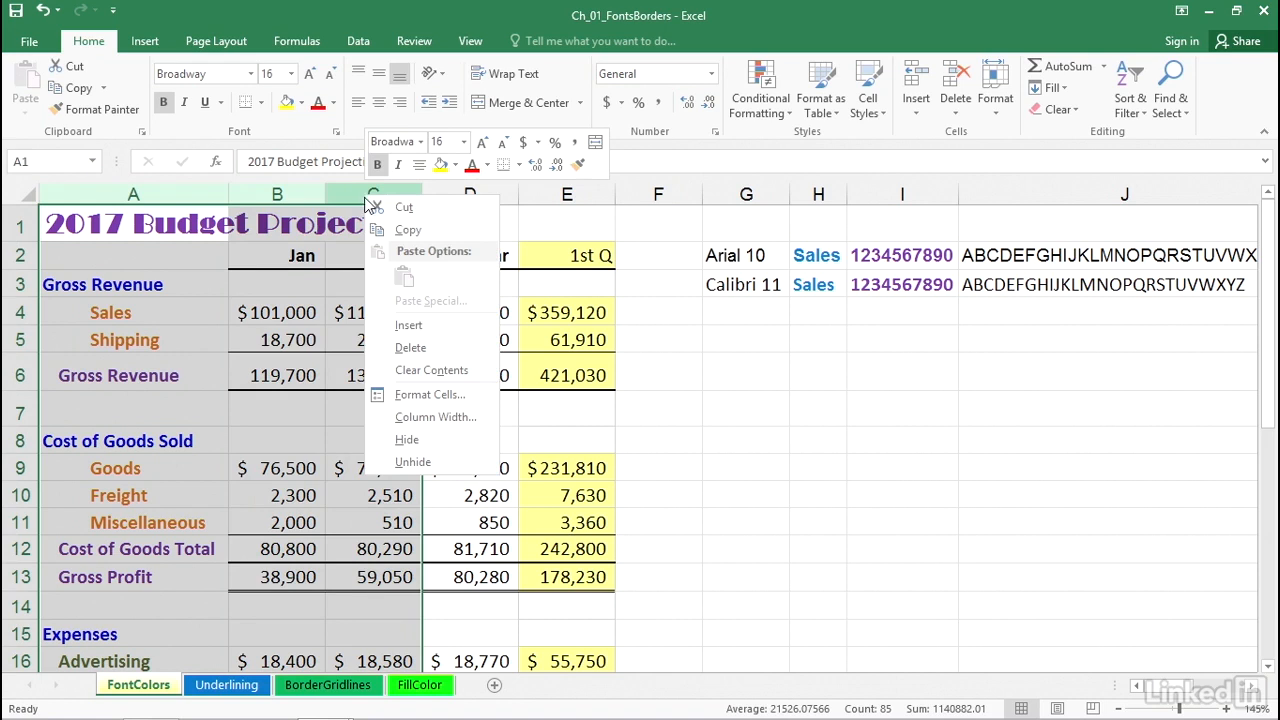
click(409, 327)
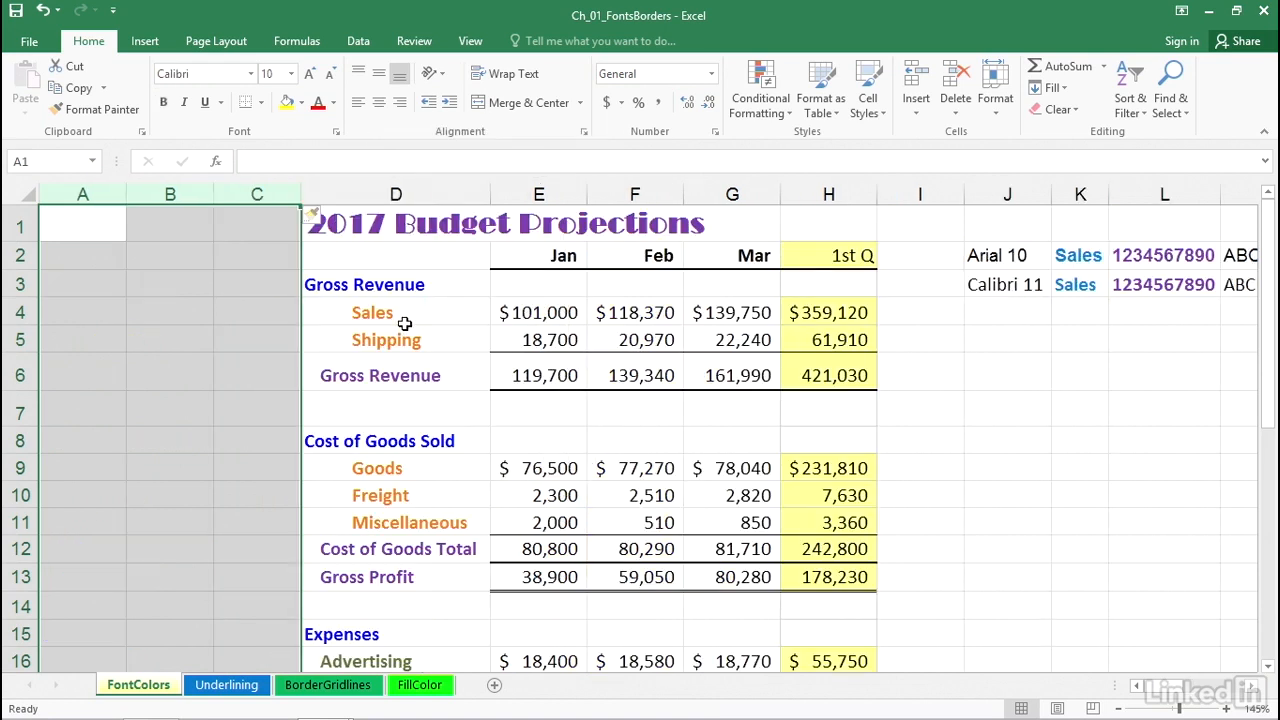
Preview alternative fonts on the 2017 Budget Projections title in D1 without applying one
click(338, 222)
click(250, 73)
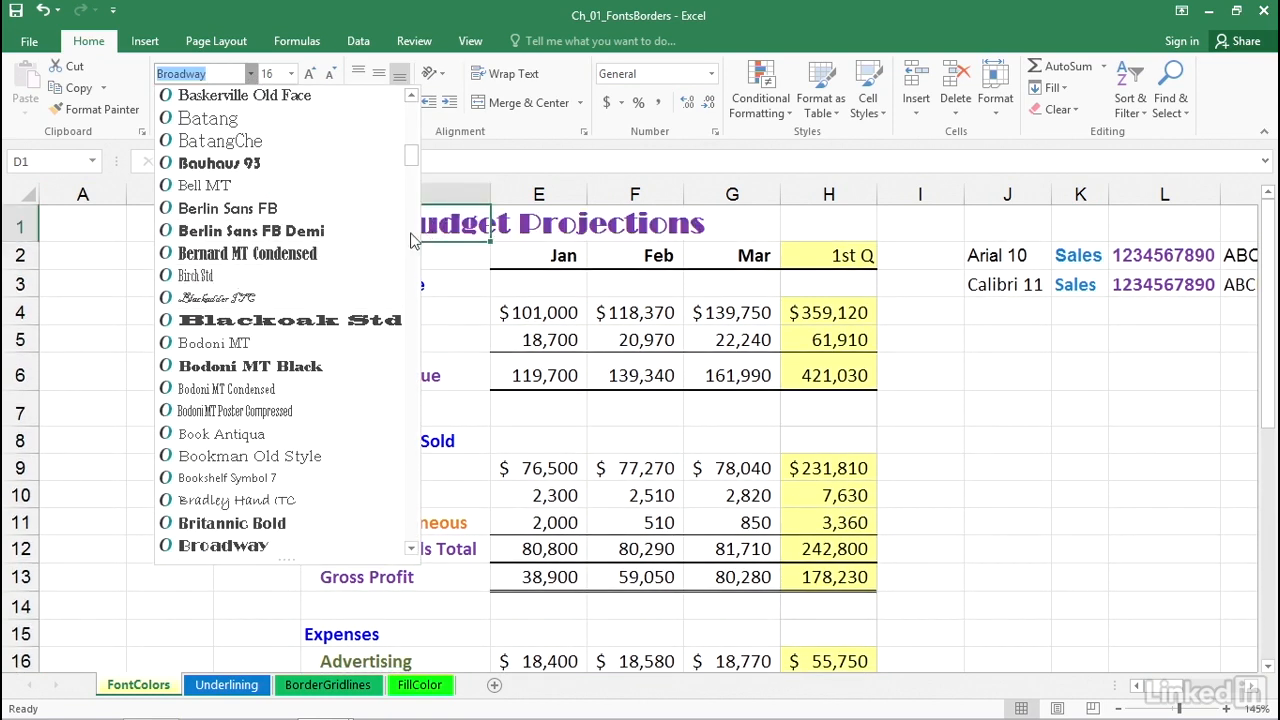
scroll(353, 334, down, 2)
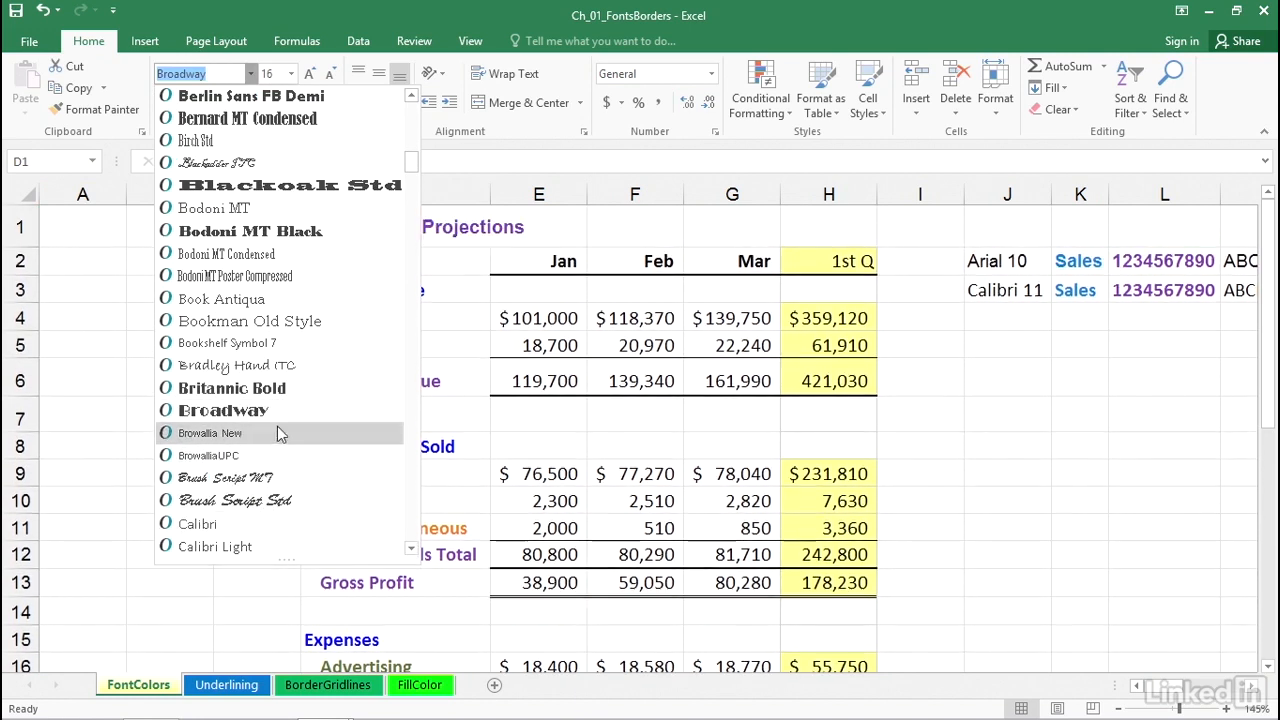
drag(410, 163, 410, 210)
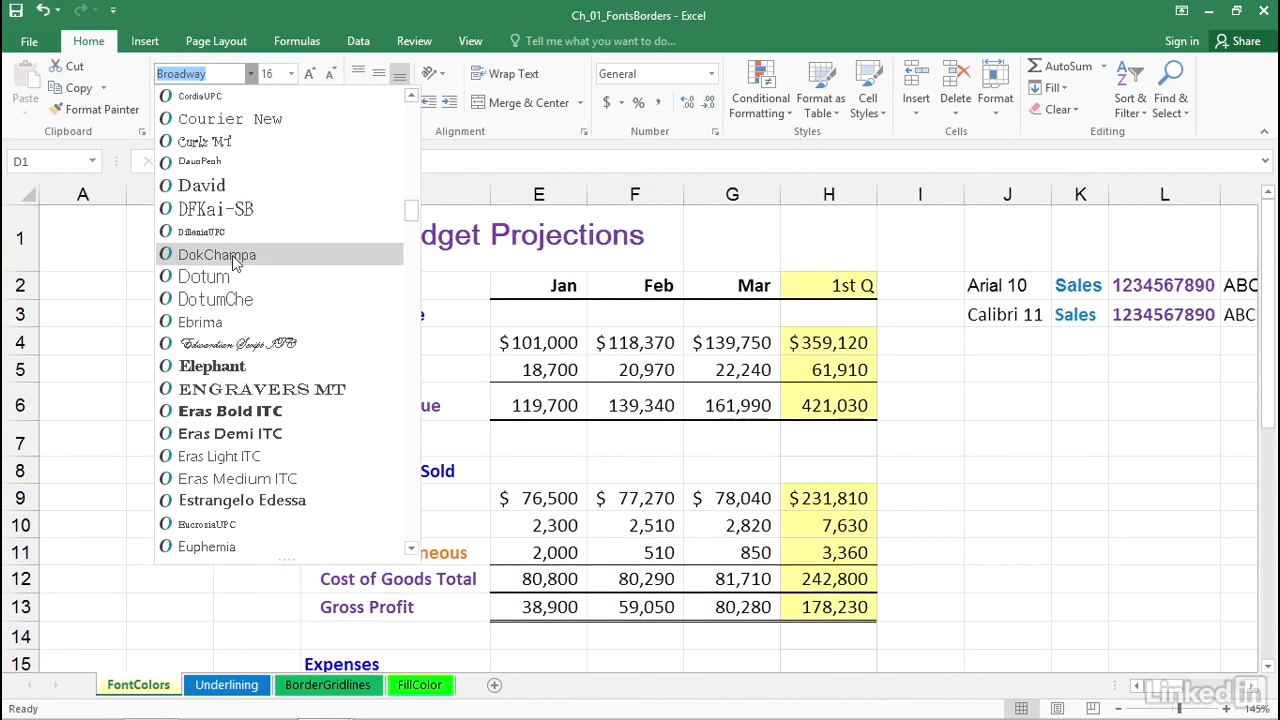
drag(413, 211, 411, 100)
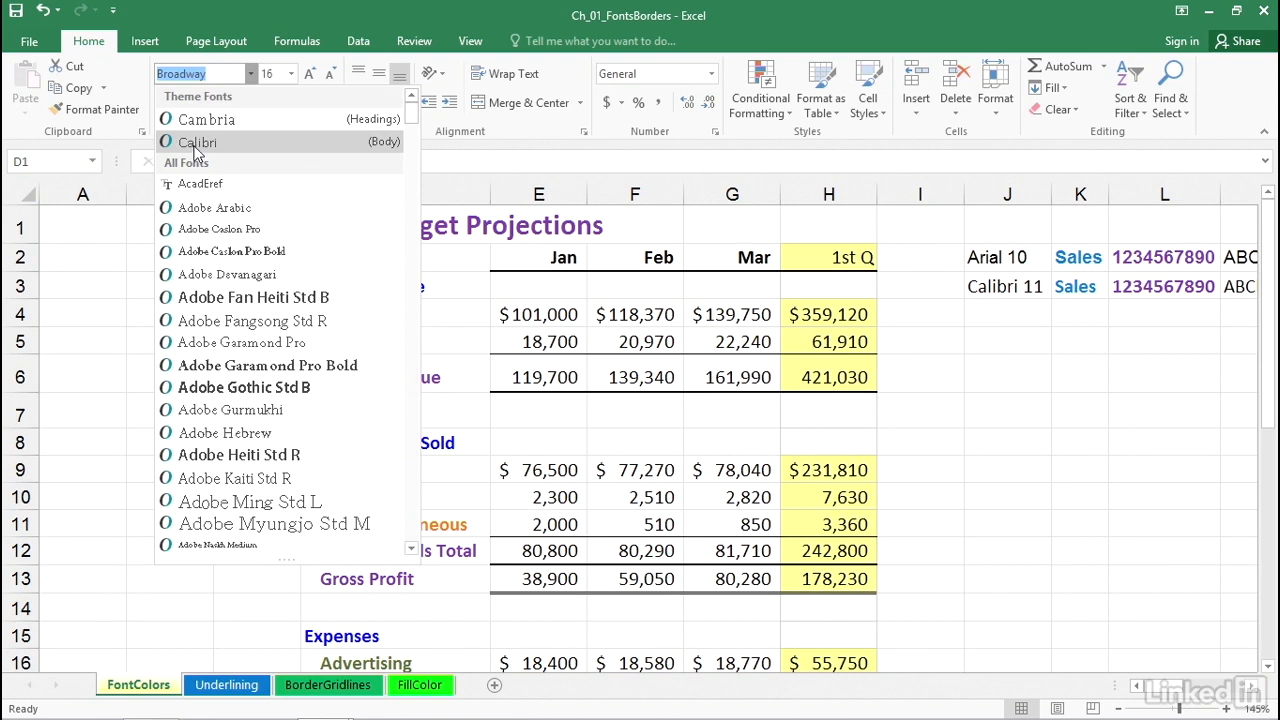
scroll(224, 205, down, 4)
scroll(224, 205, down, 2)
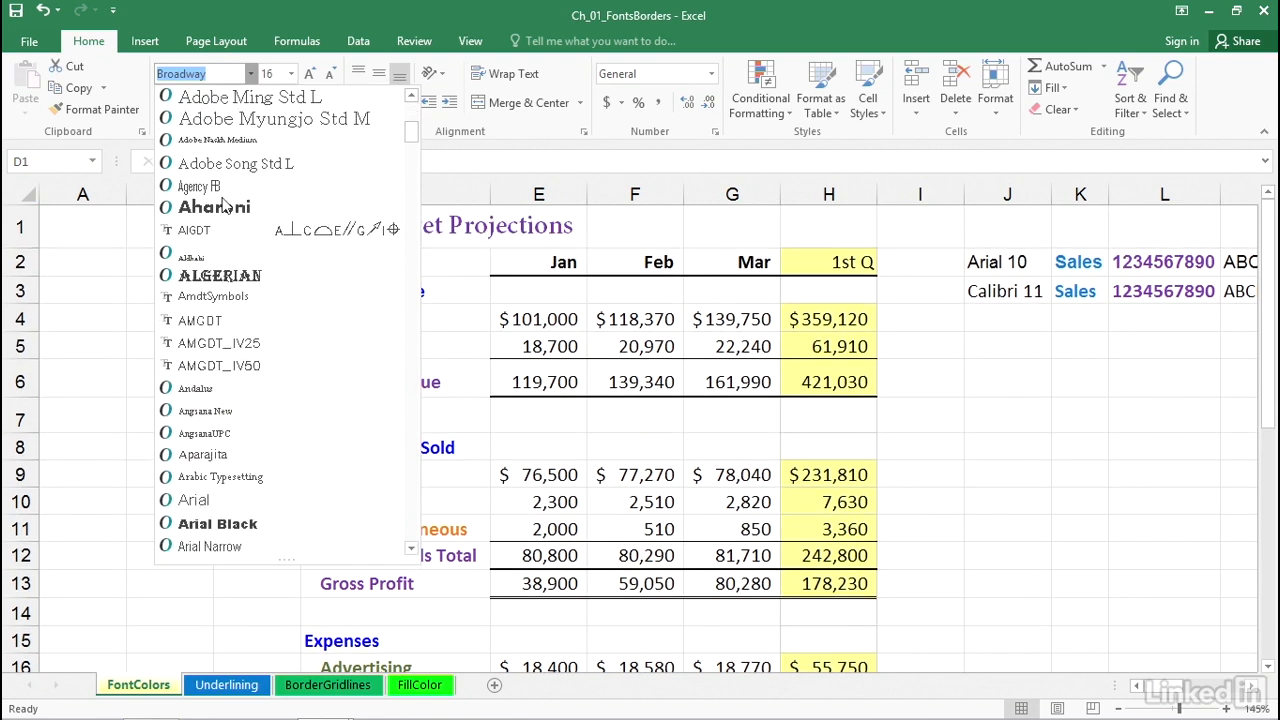
key(Escape)
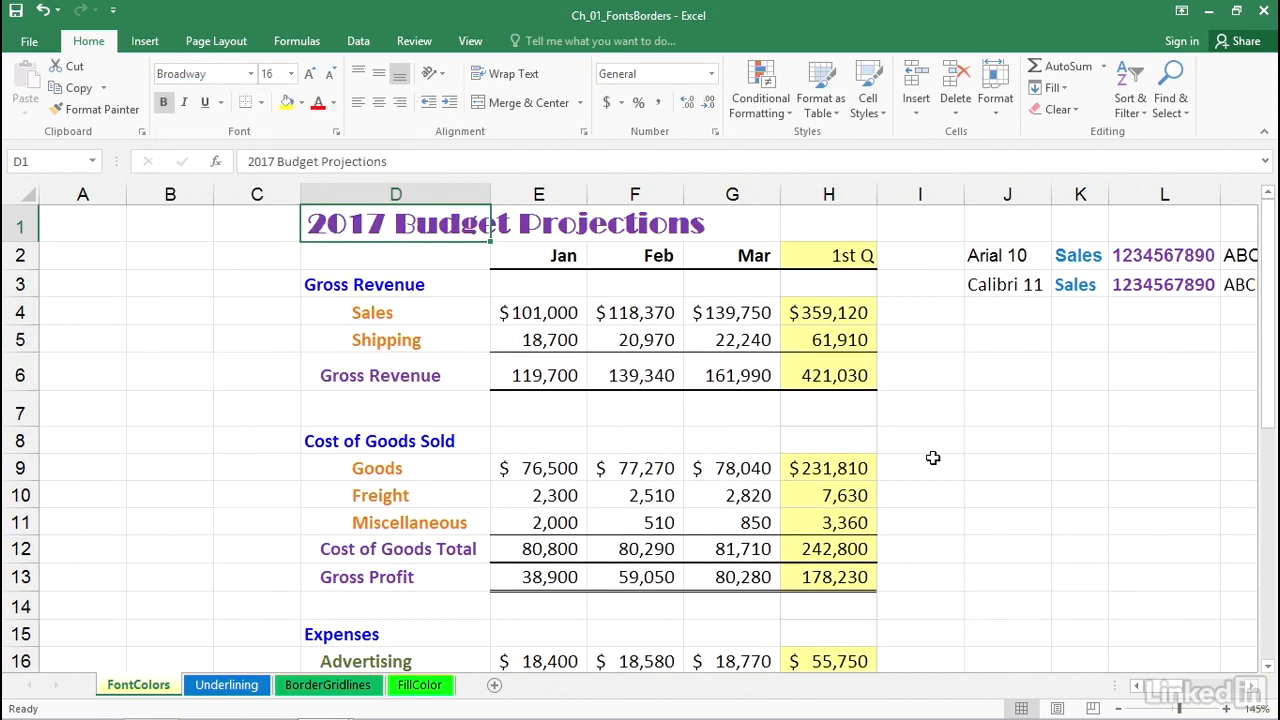
Compare the Arial 10 sample in row 2 with the Calibri 11 sample in row 3, including the uppercase alphabet
click(1250, 686)
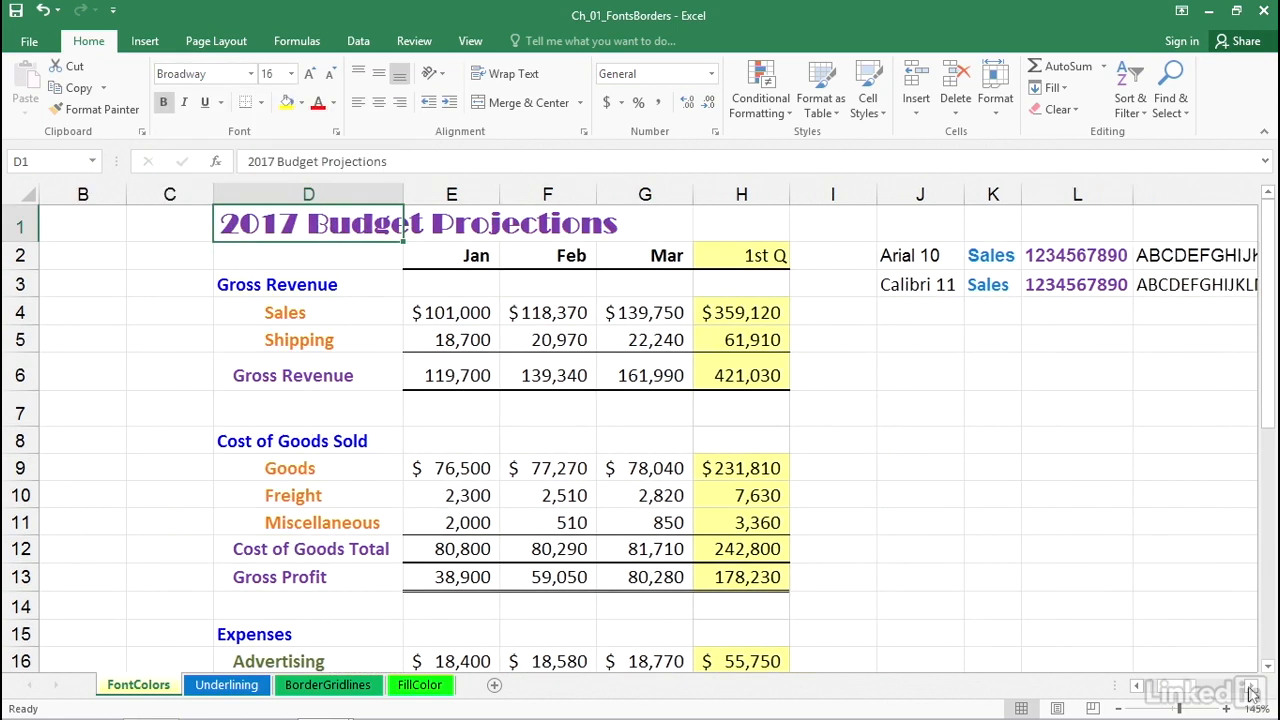
click(1250, 686)
click(1250, 686)
click(1250, 686)
click(546, 260)
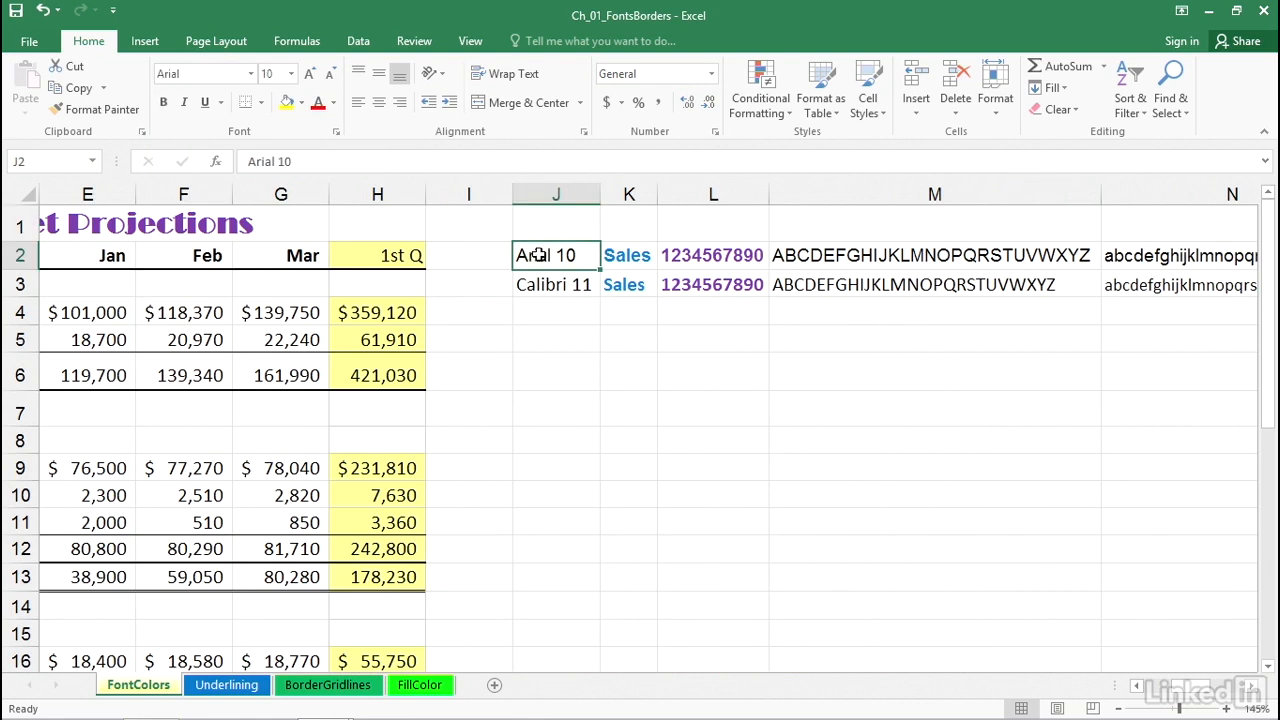
click(541, 285)
drag(541, 285, 1154, 286)
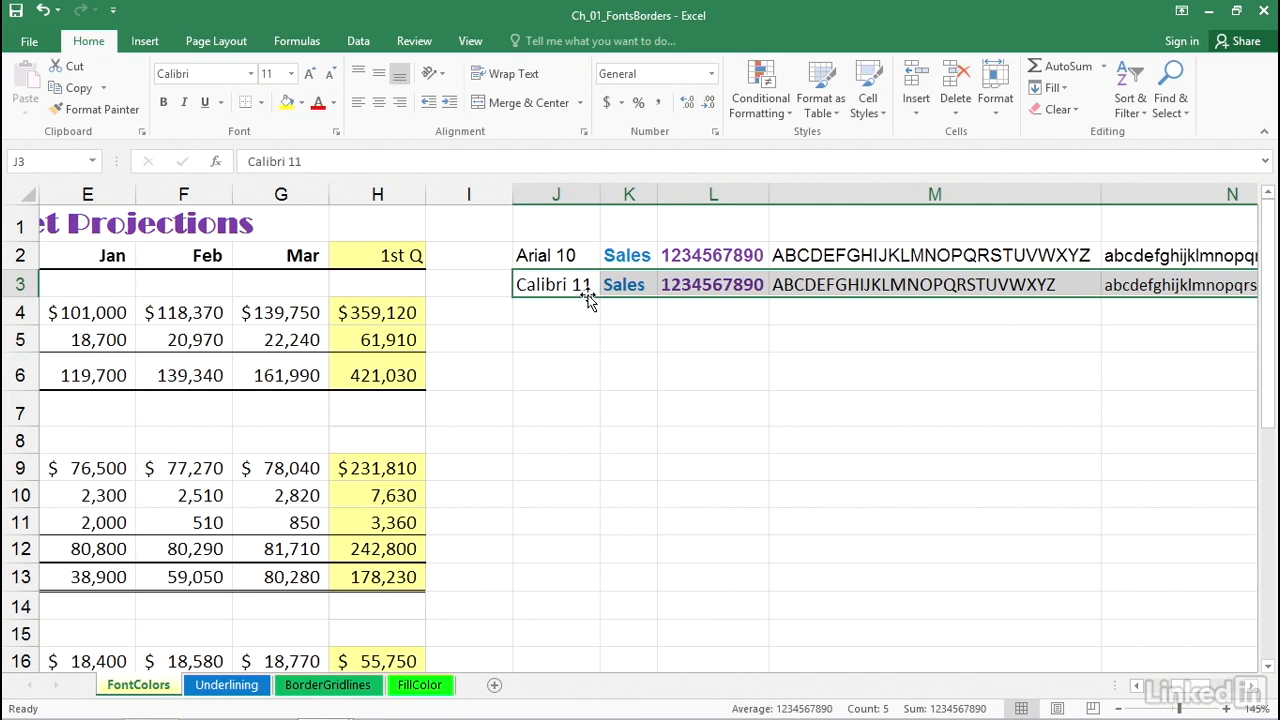
click(815, 287)
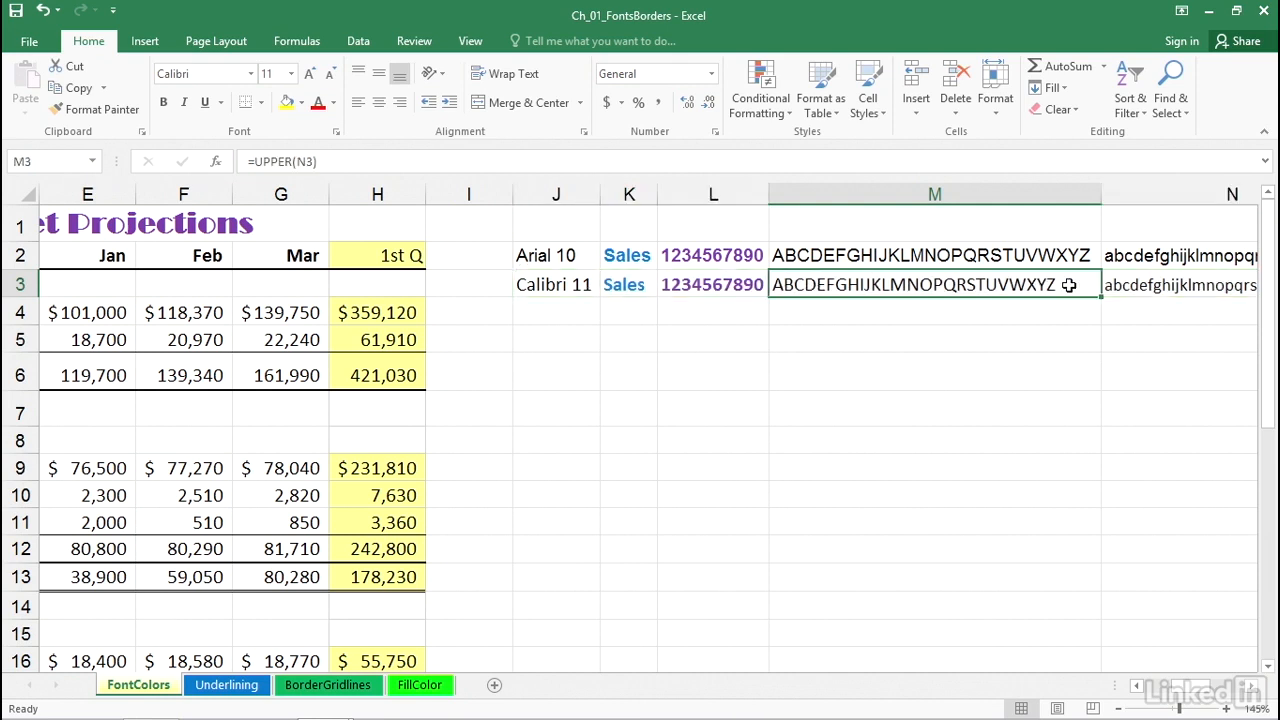
Set the font size of the lowercase alphabet sample in cell N3 to 11
click(1115, 279)
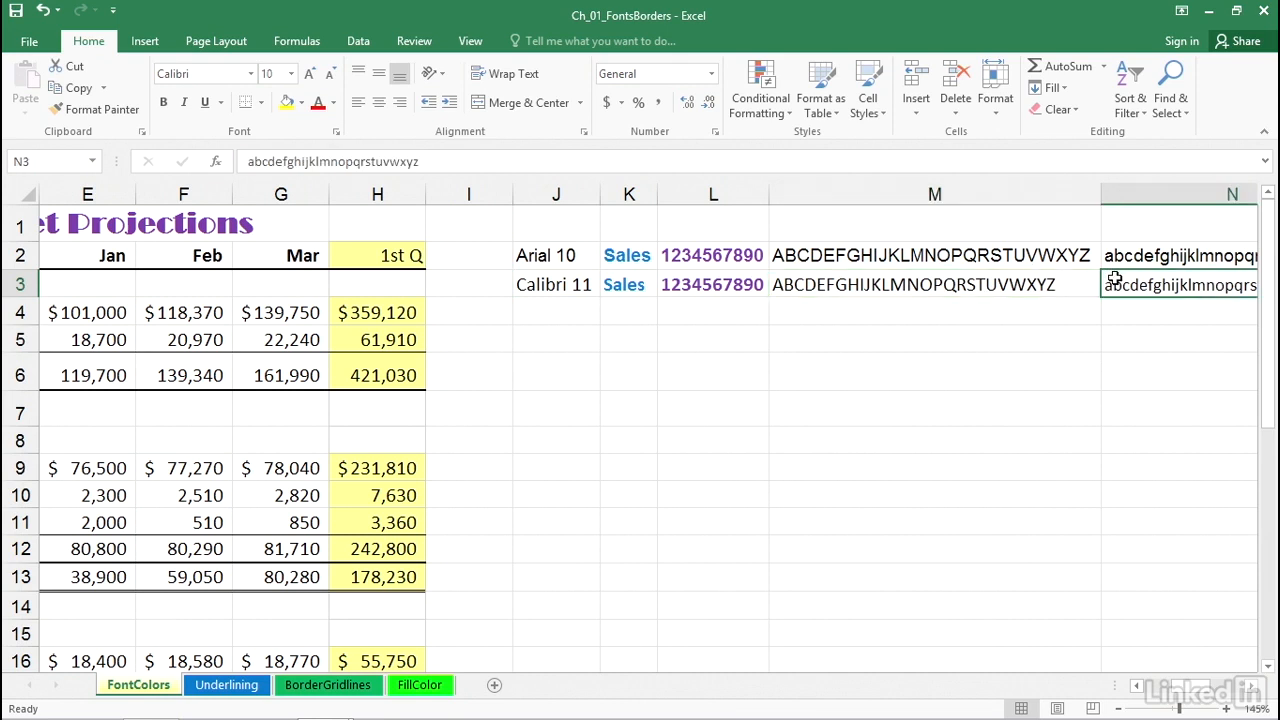
click(291, 73)
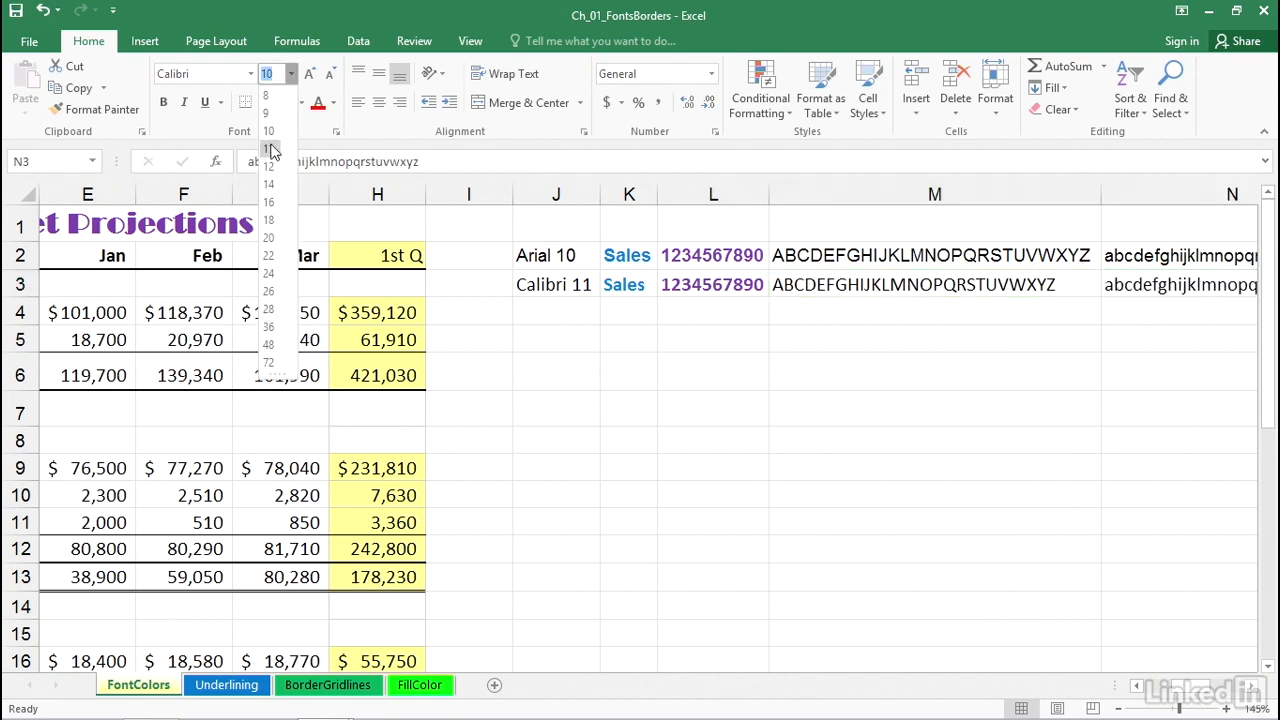
click(272, 150)
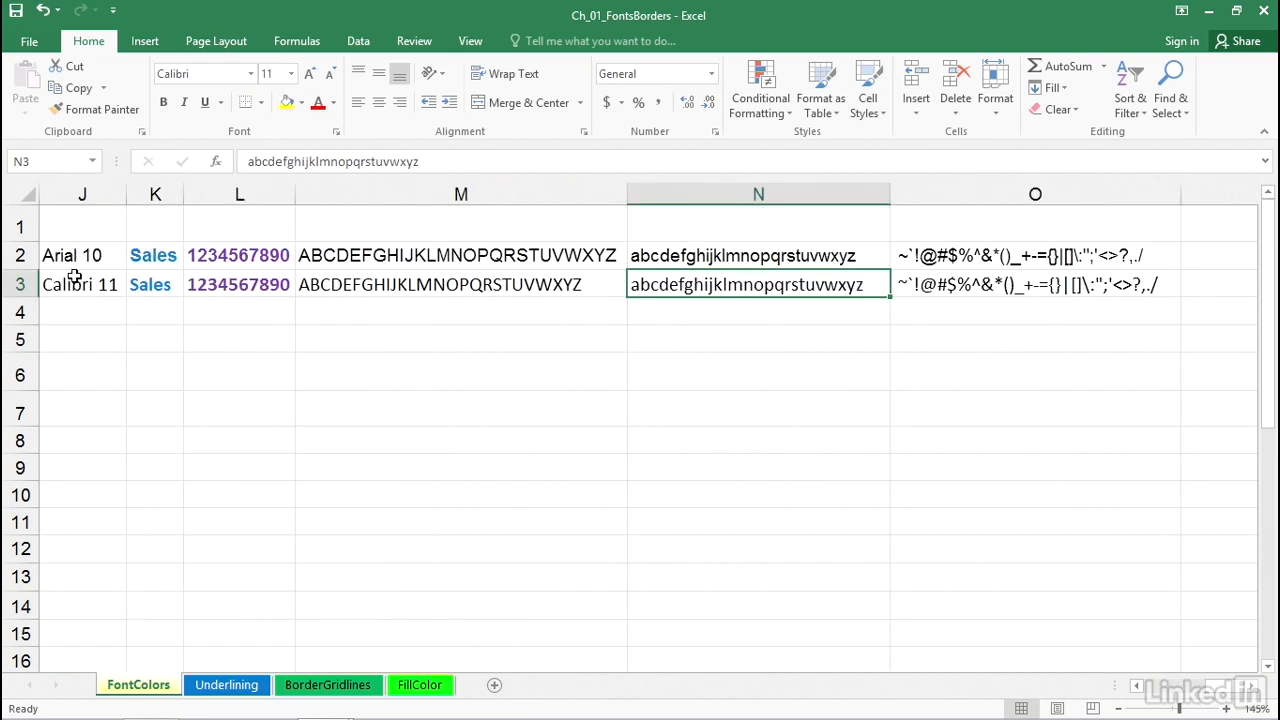
Compare the full Arial and Calibri sample rows, J2:O2 and J3:O3, up to the symbol characters
drag(75, 255, 1060, 255)
drag(86, 286, 1030, 285)
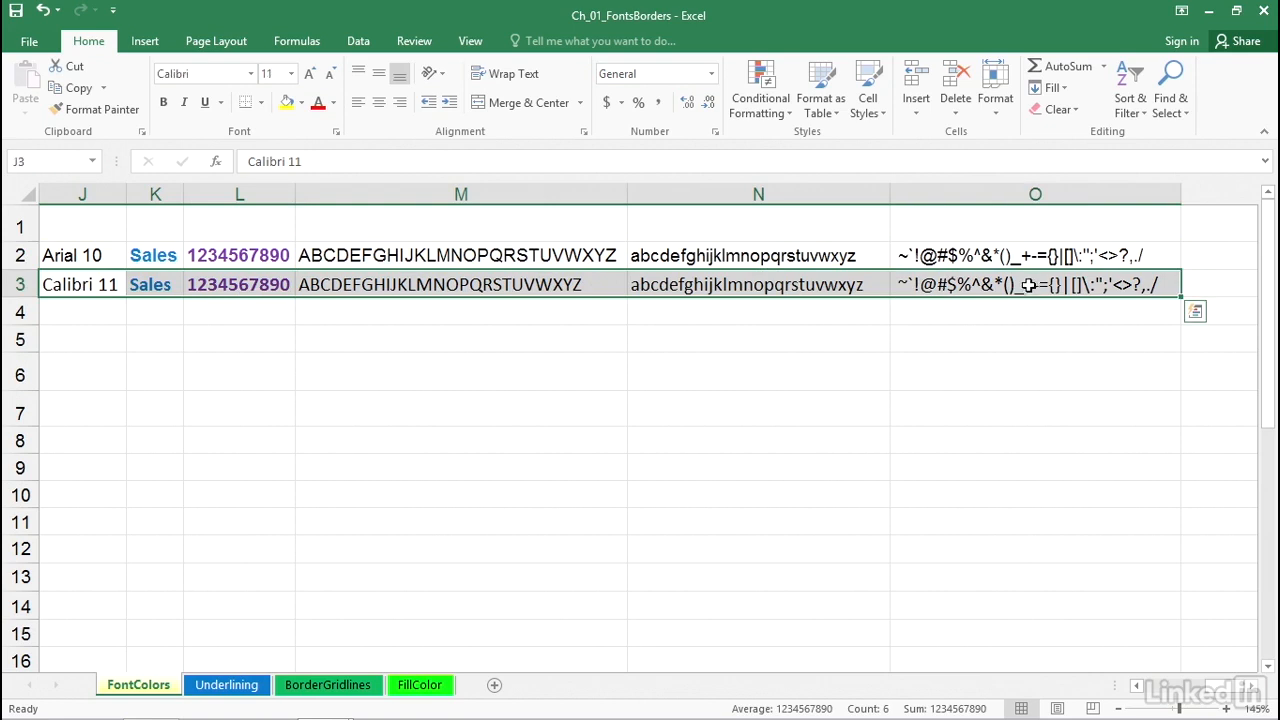
click(150, 284)
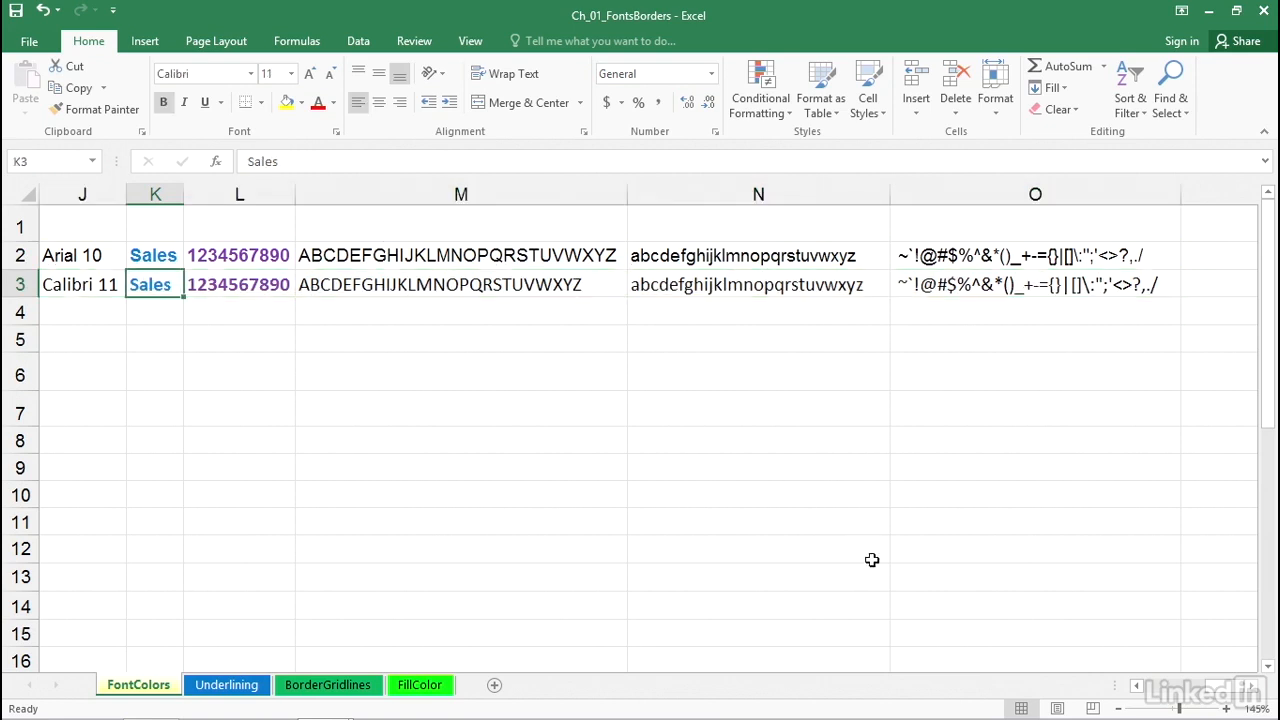
Delete the three blank columns A to C in front of the budget table
drag(1140, 686, 1140, 686)
click(1138, 686)
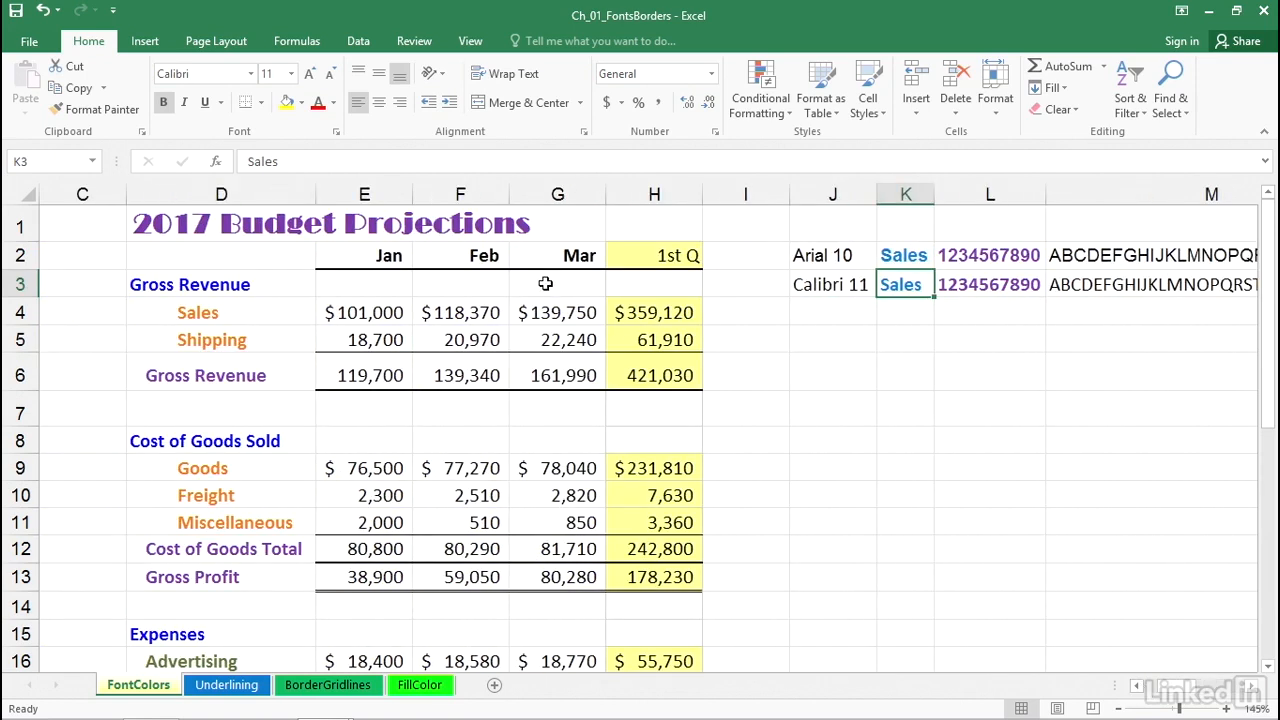
click(1138, 687)
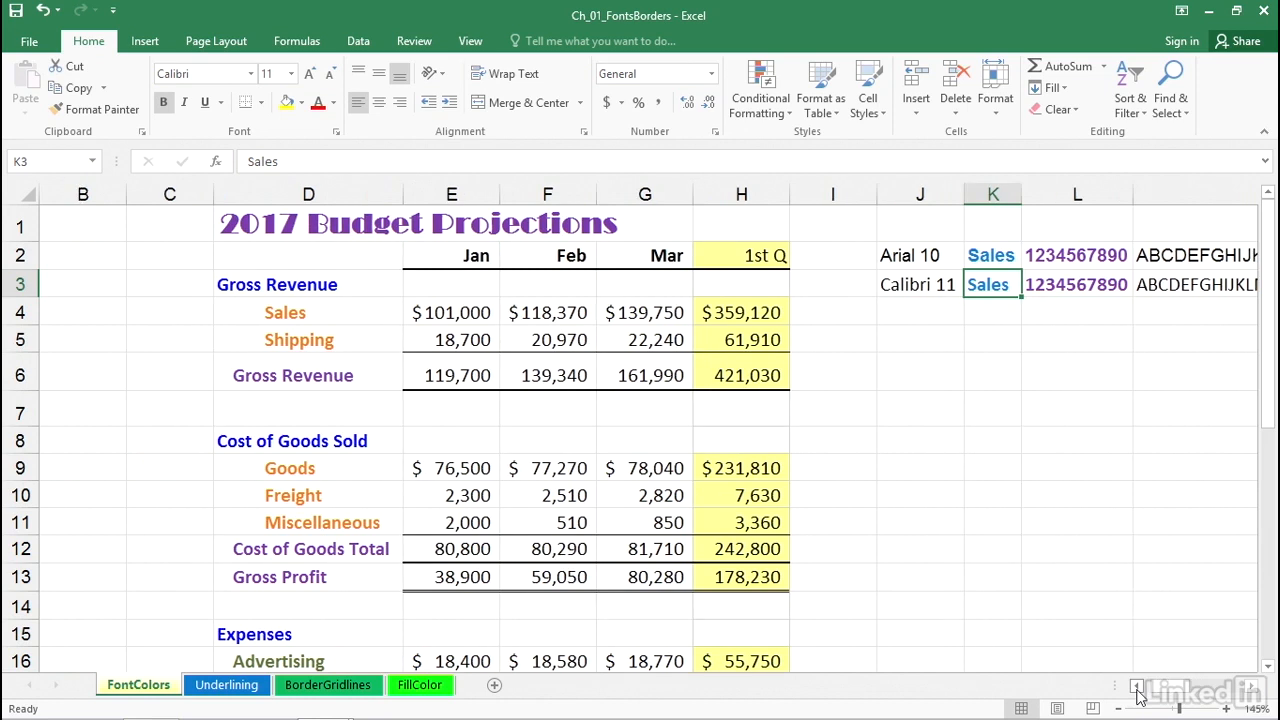
click(1138, 687)
drag(274, 193, 86, 196)
right_click(84, 197)
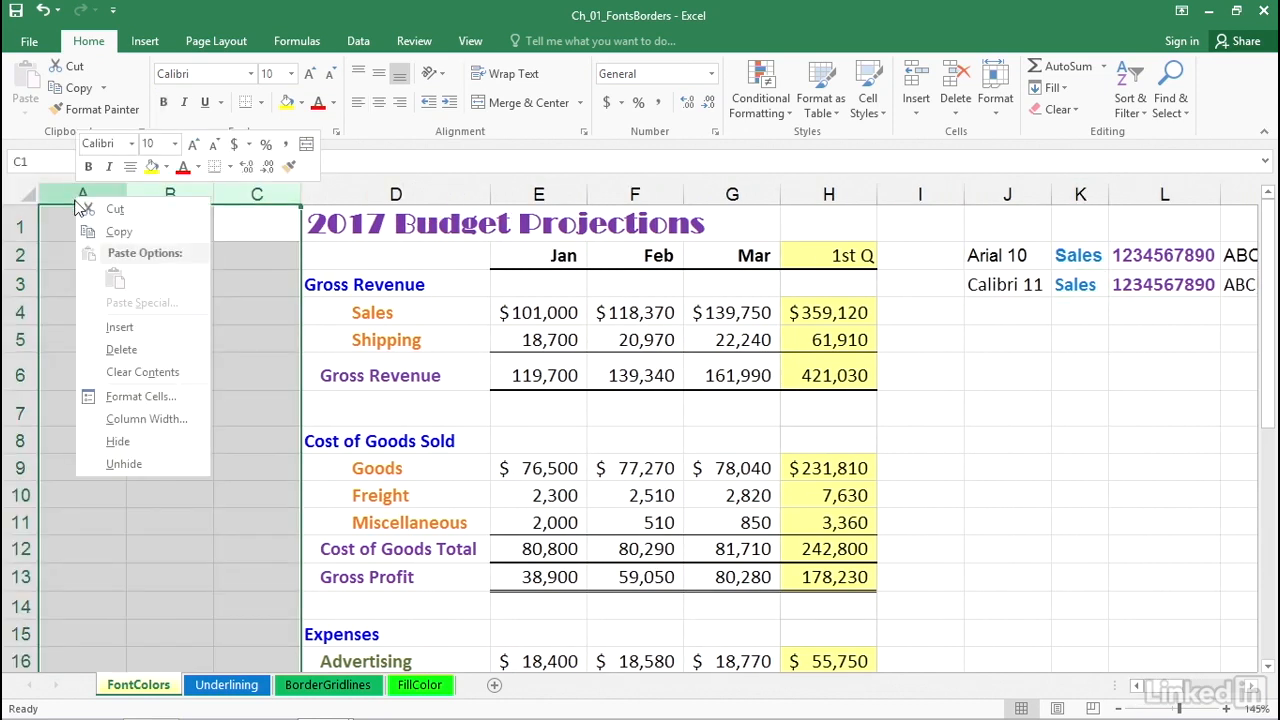
click(101, 354)
Examine the label colors in A3:A6, and browse the theme and additional standard font colors for the Gross Revenue heading in A3
click(122, 282)
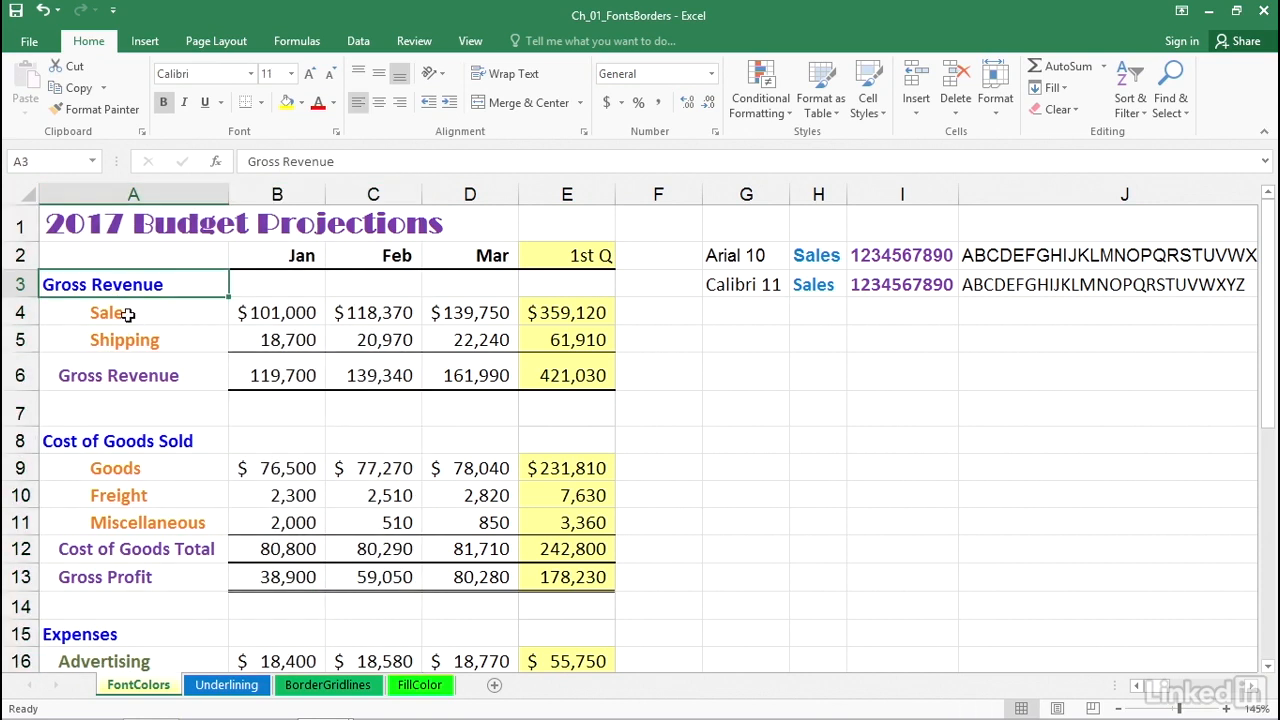
click(129, 314)
click(132, 346)
click(138, 368)
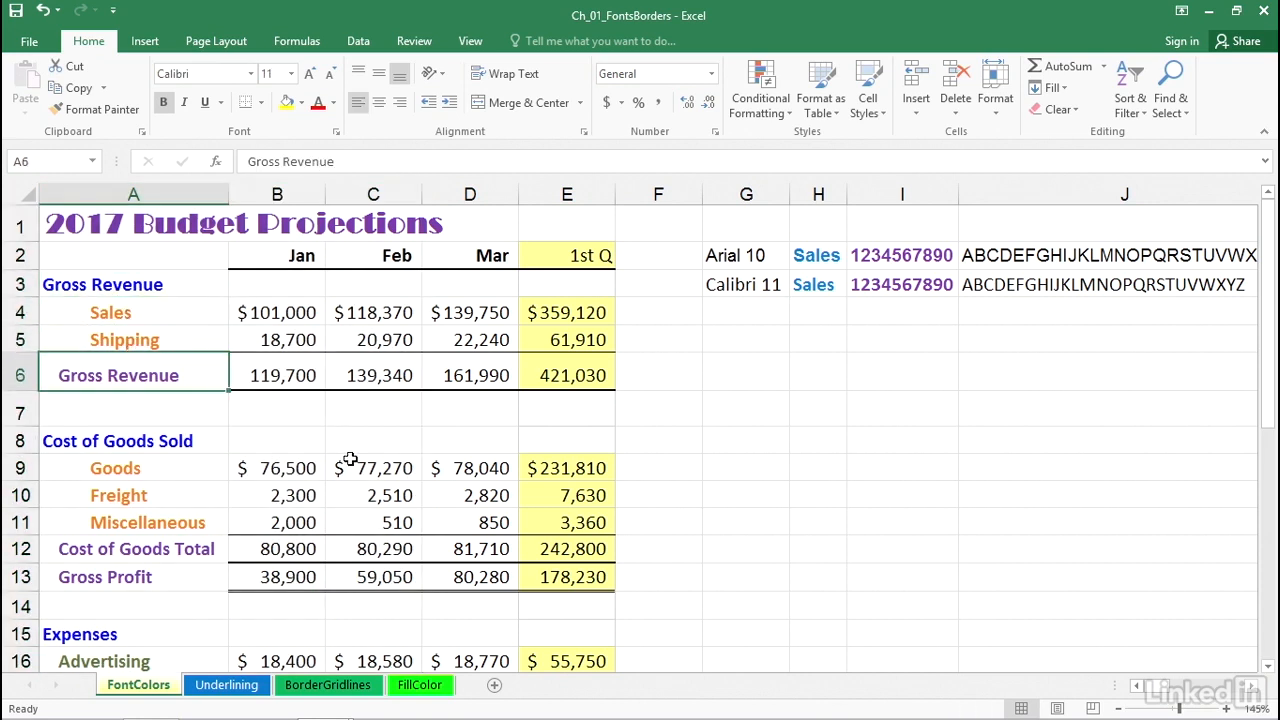
click(128, 286)
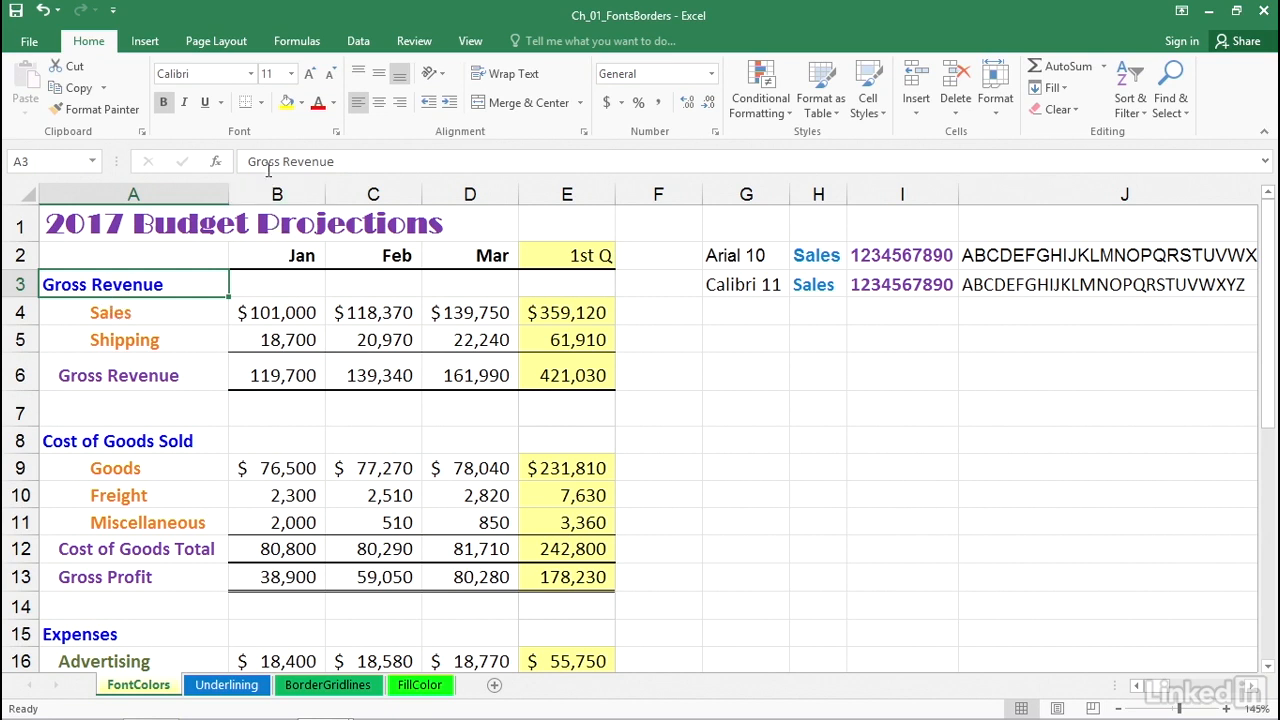
click(331, 104)
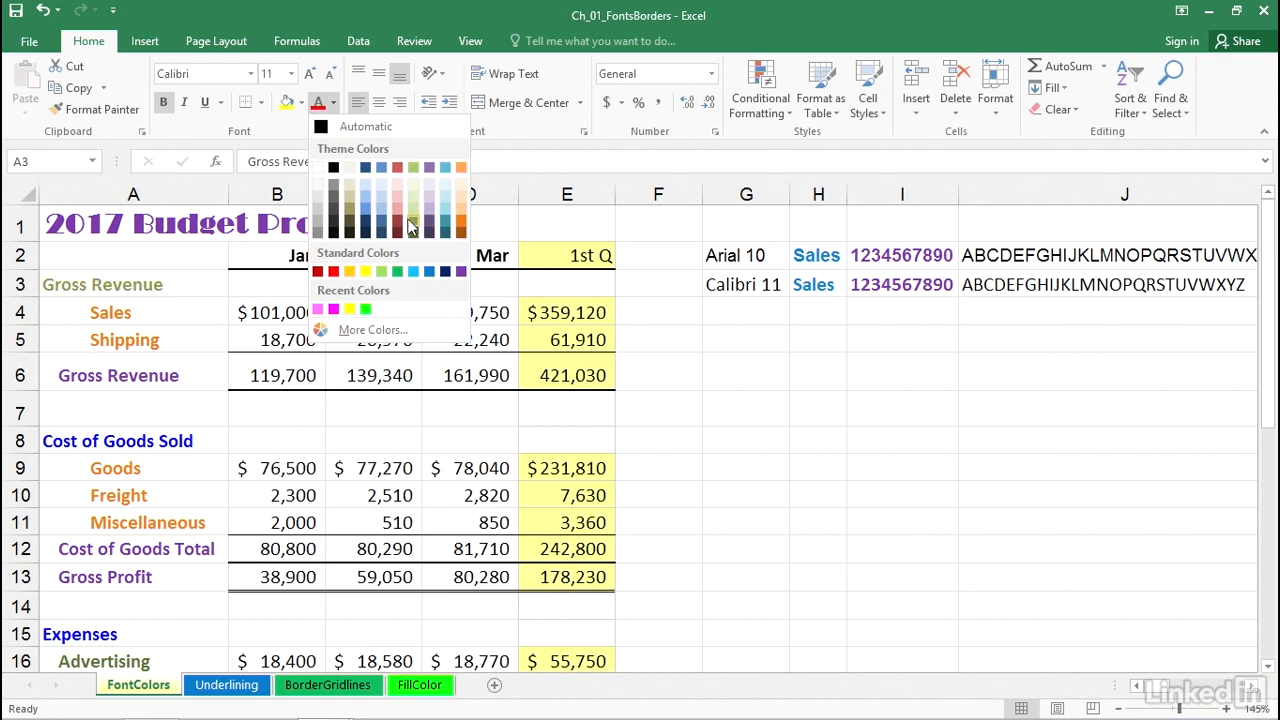
click(380, 334)
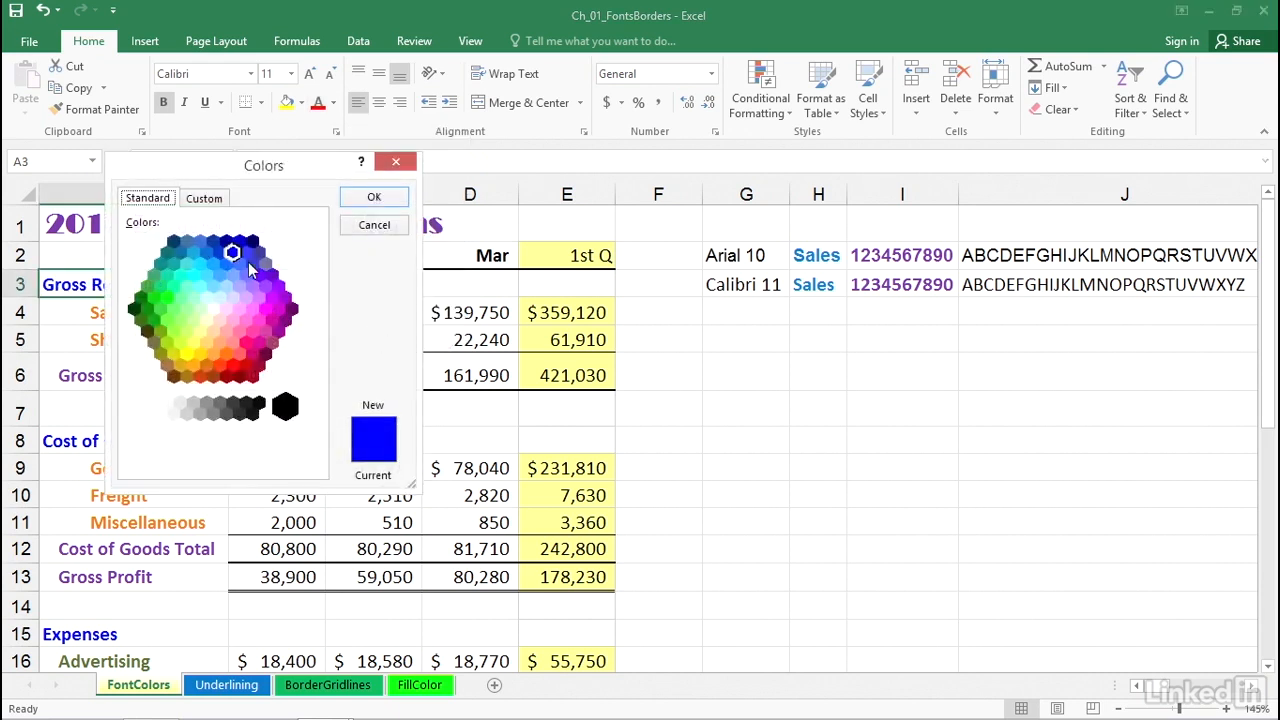
drag(300, 165, 576, 226)
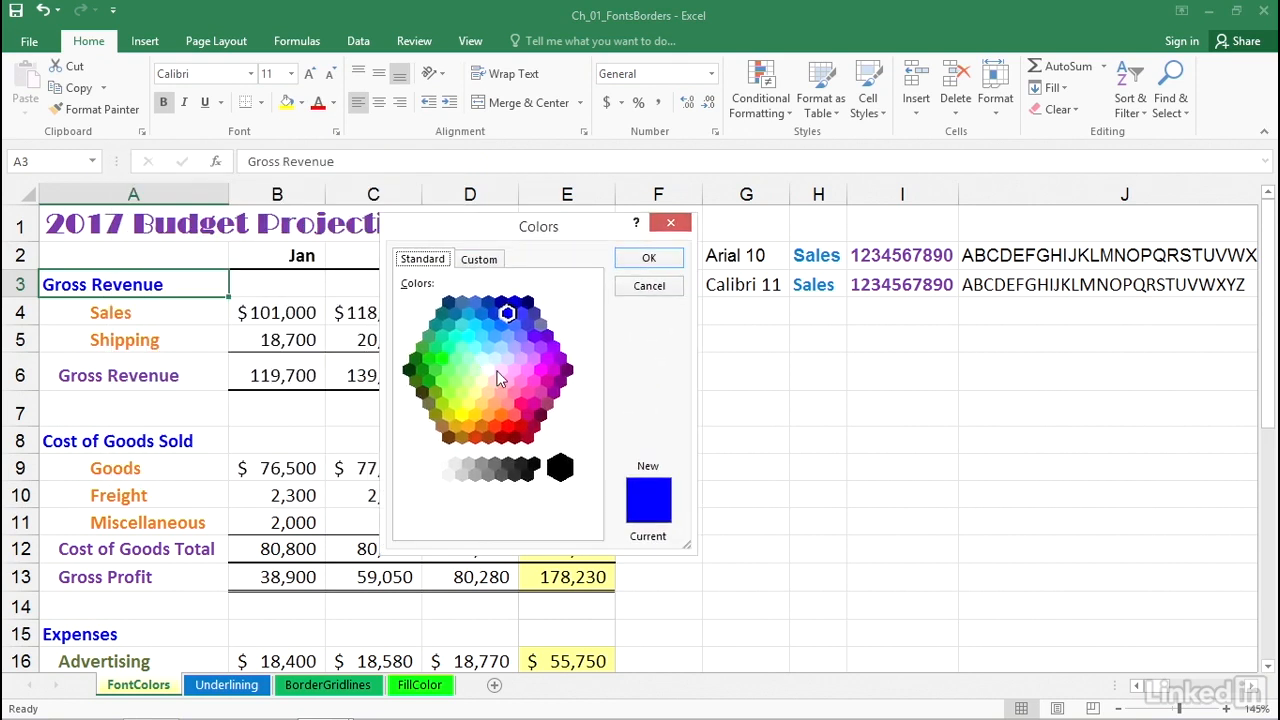
click(670, 222)
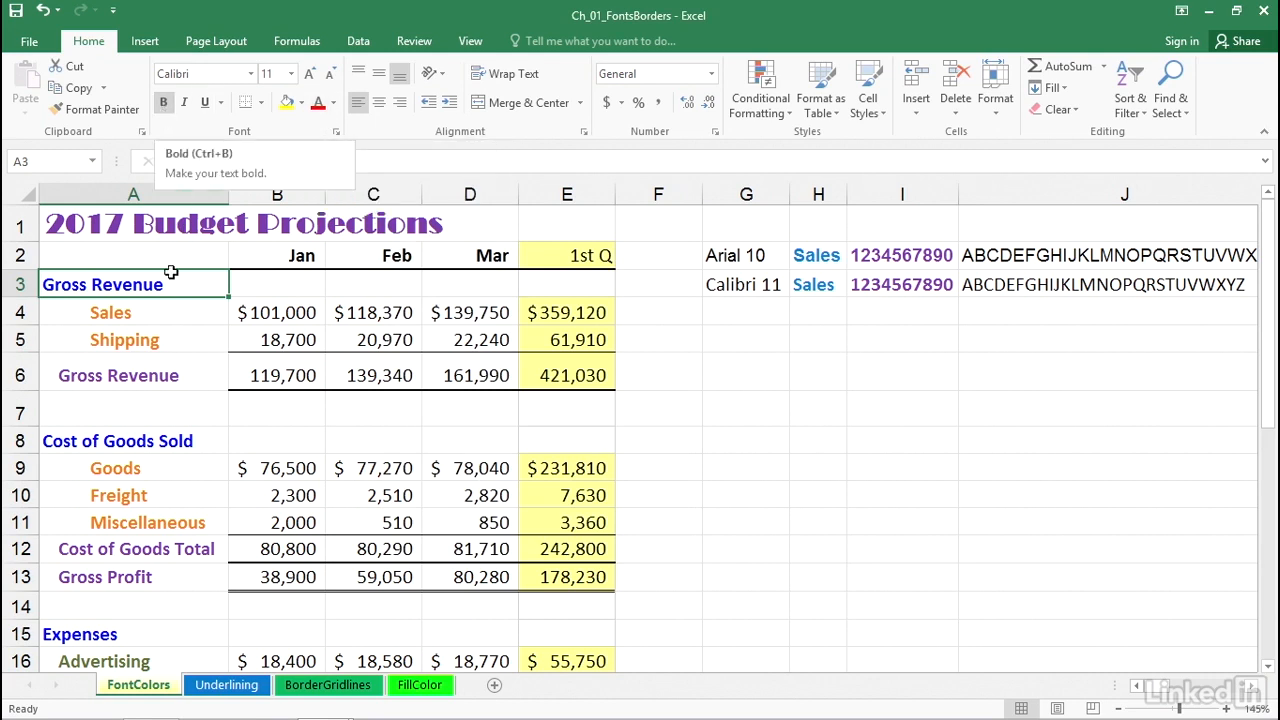
Try toggling bold and italic on the Sales and Shipping labels in A4:A5, restoring each setting
drag(146, 313, 160, 336)
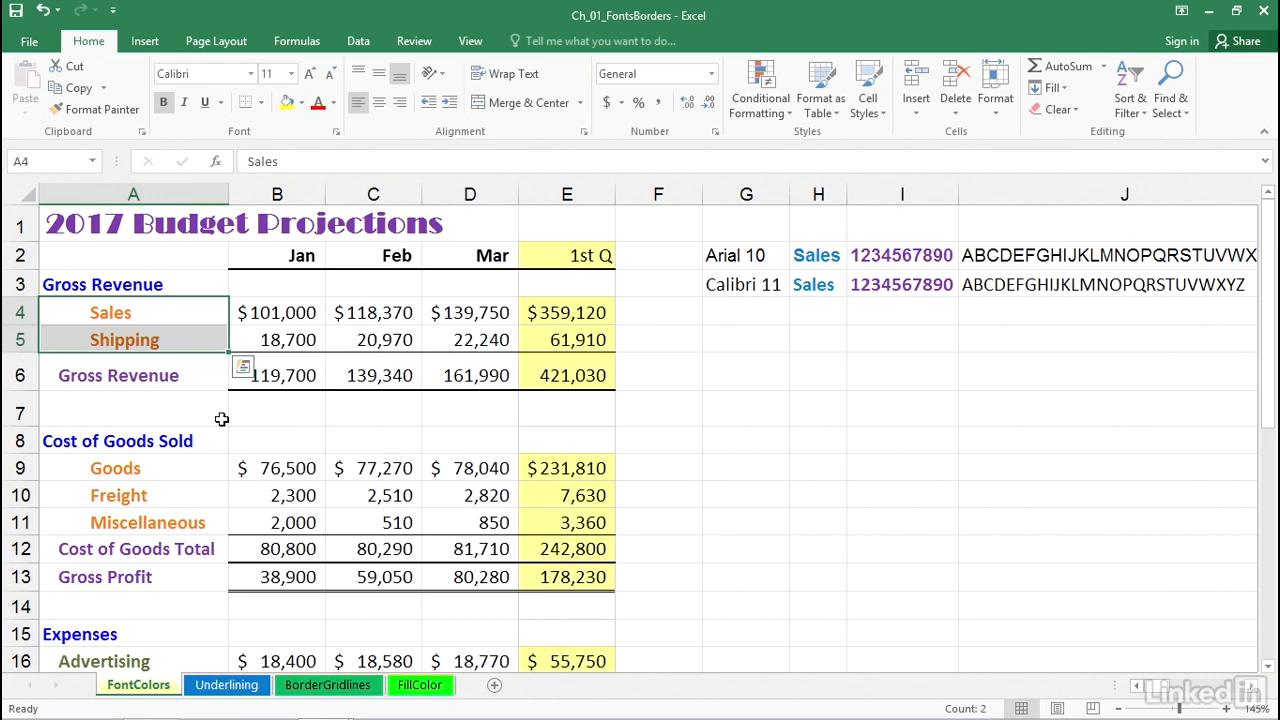
click(162, 104)
click(162, 104)
click(182, 104)
click(184, 104)
click(276, 311)
drag(277, 311, 467, 370)
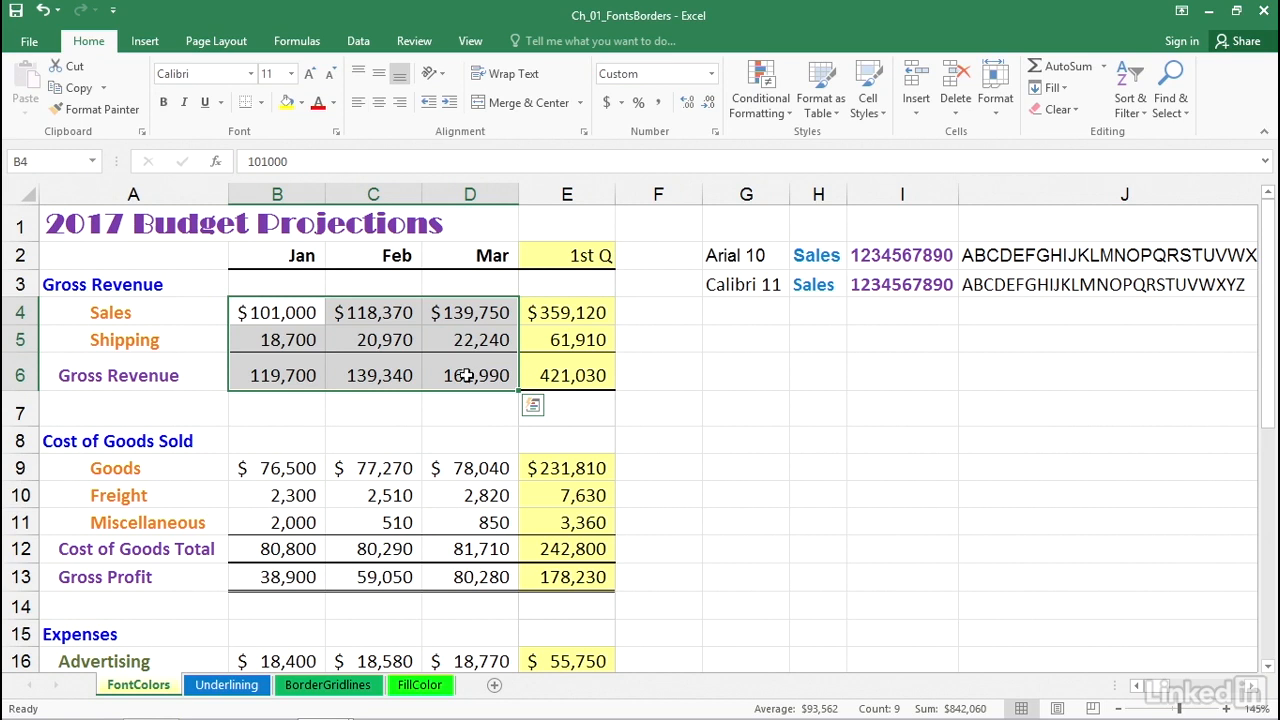
click(467, 375)
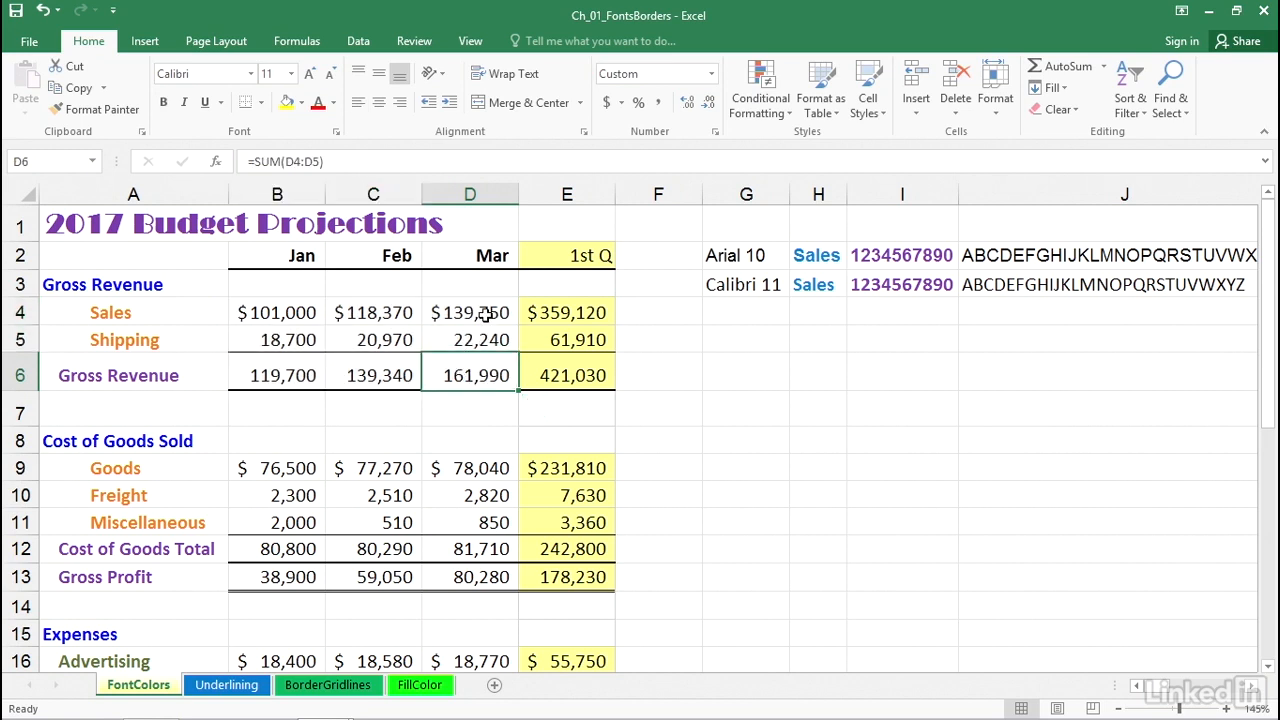
drag(292, 310, 476, 367)
click(480, 369)
click(470, 469)
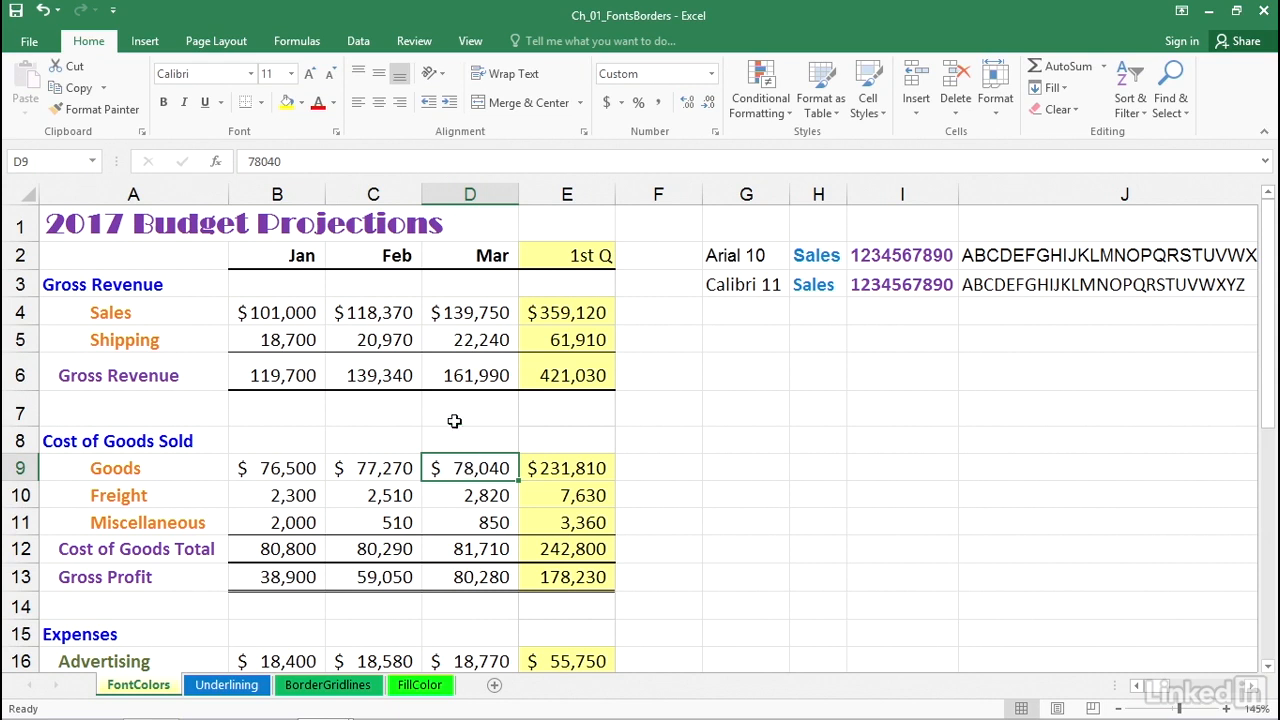
Preview theme font colors on the Gross Revenue figures in B4:D6, and examine the figures' coloring down through the Expenses rows
click(299, 305)
drag(298, 305, 461, 373)
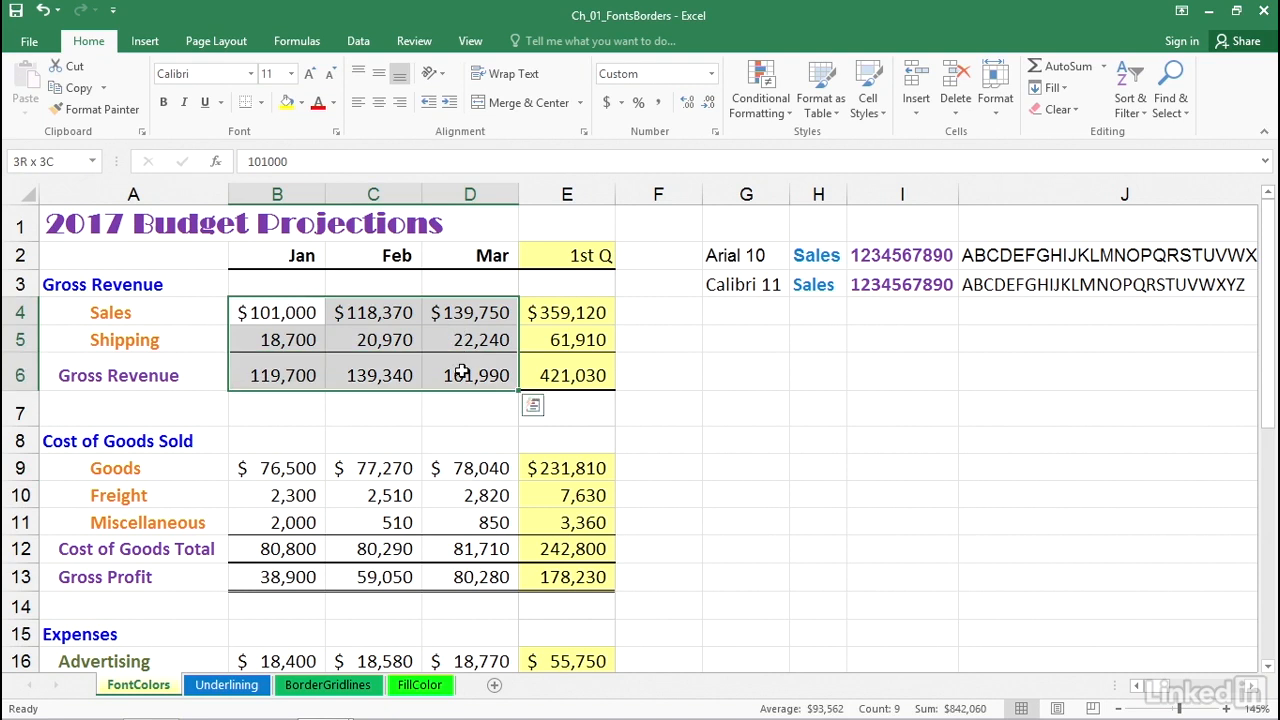
click(334, 104)
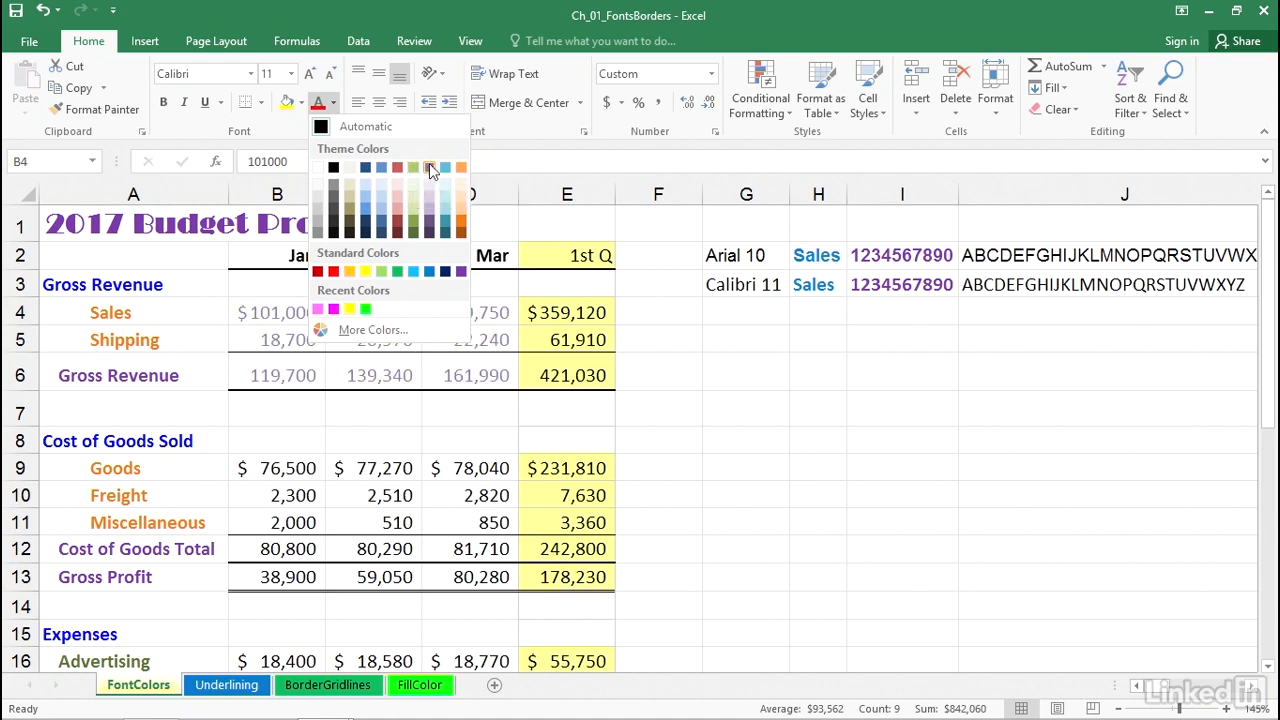
click(280, 308)
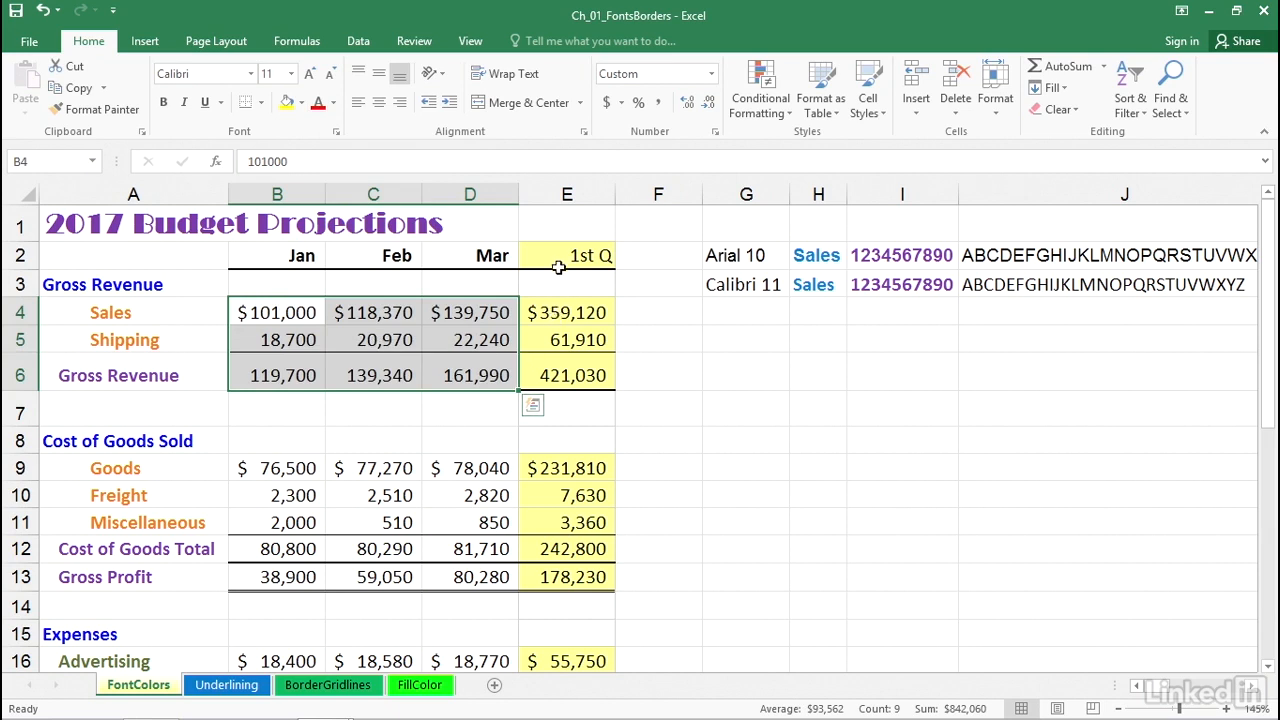
click(560, 310)
click(311, 308)
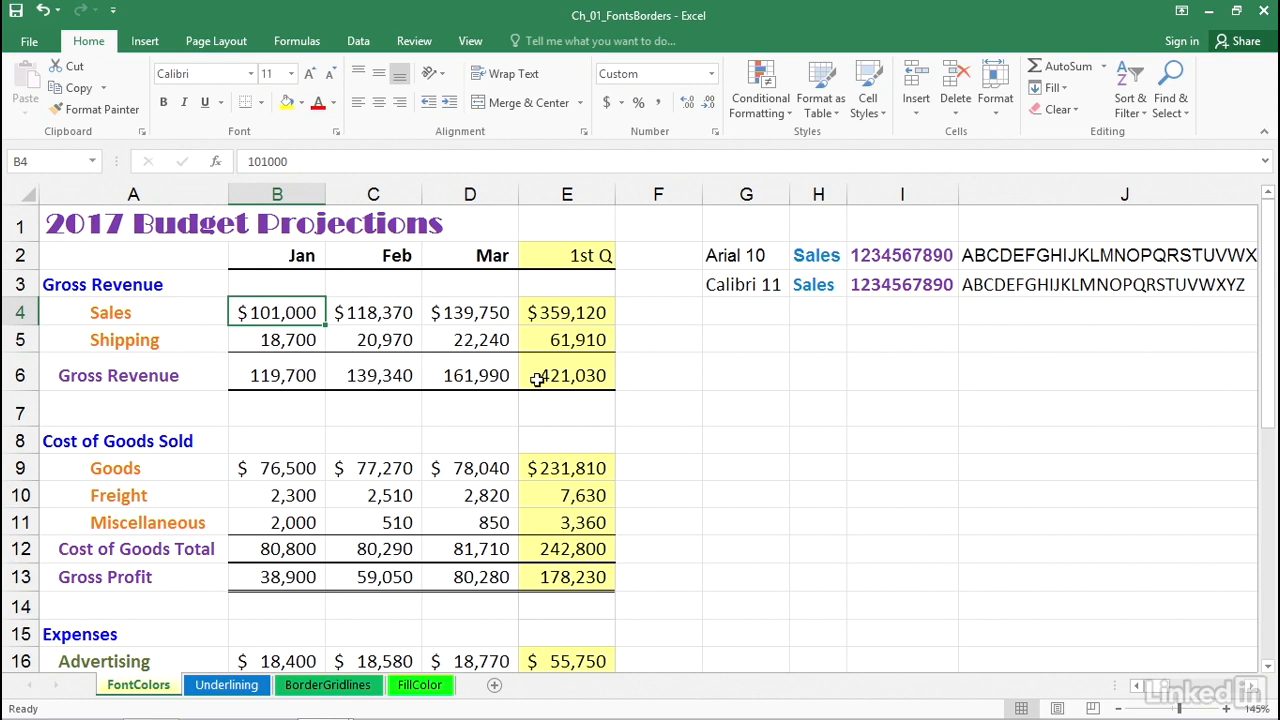
scroll(640, 373, down, 2)
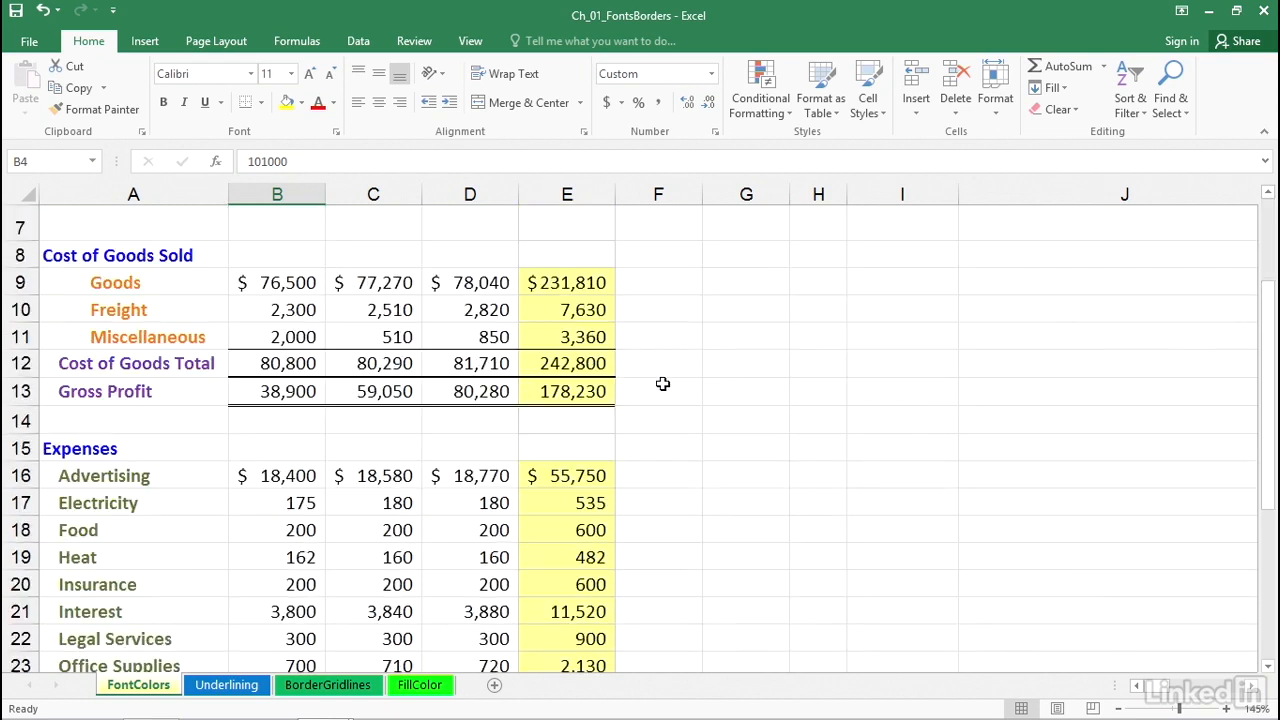
scroll(662, 384, down, 2)
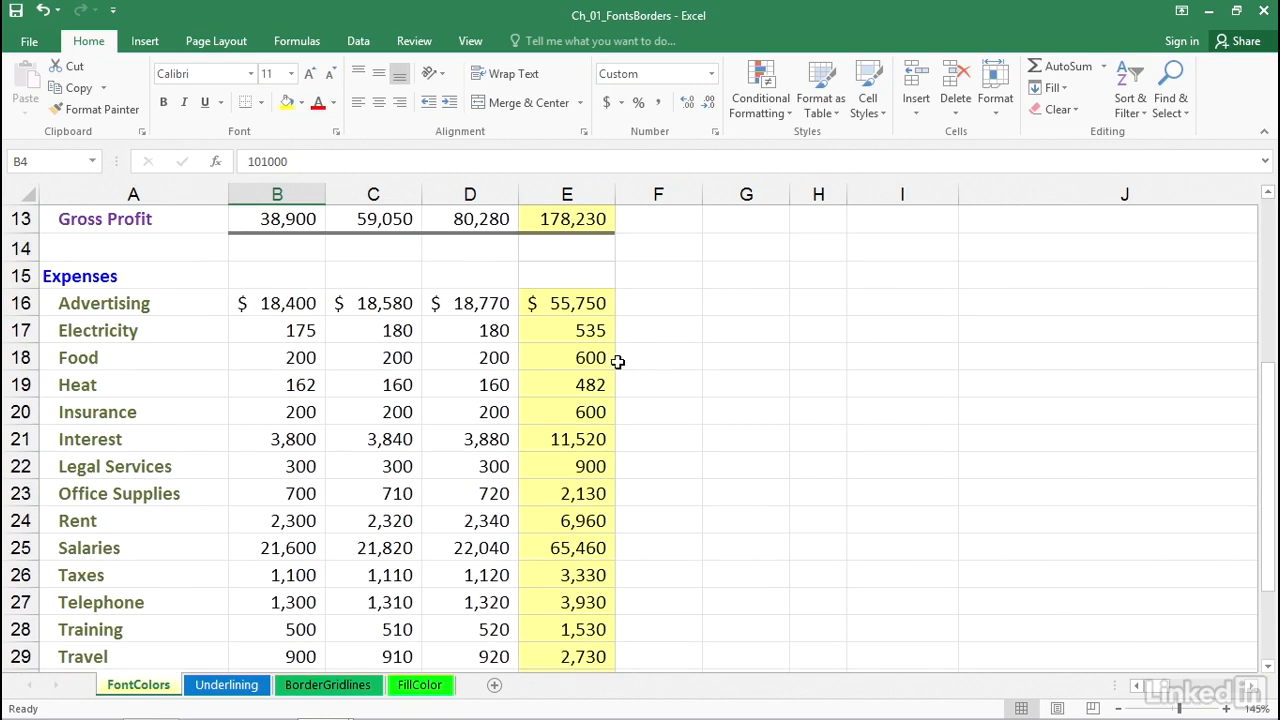
scroll(618, 361, up, 4)
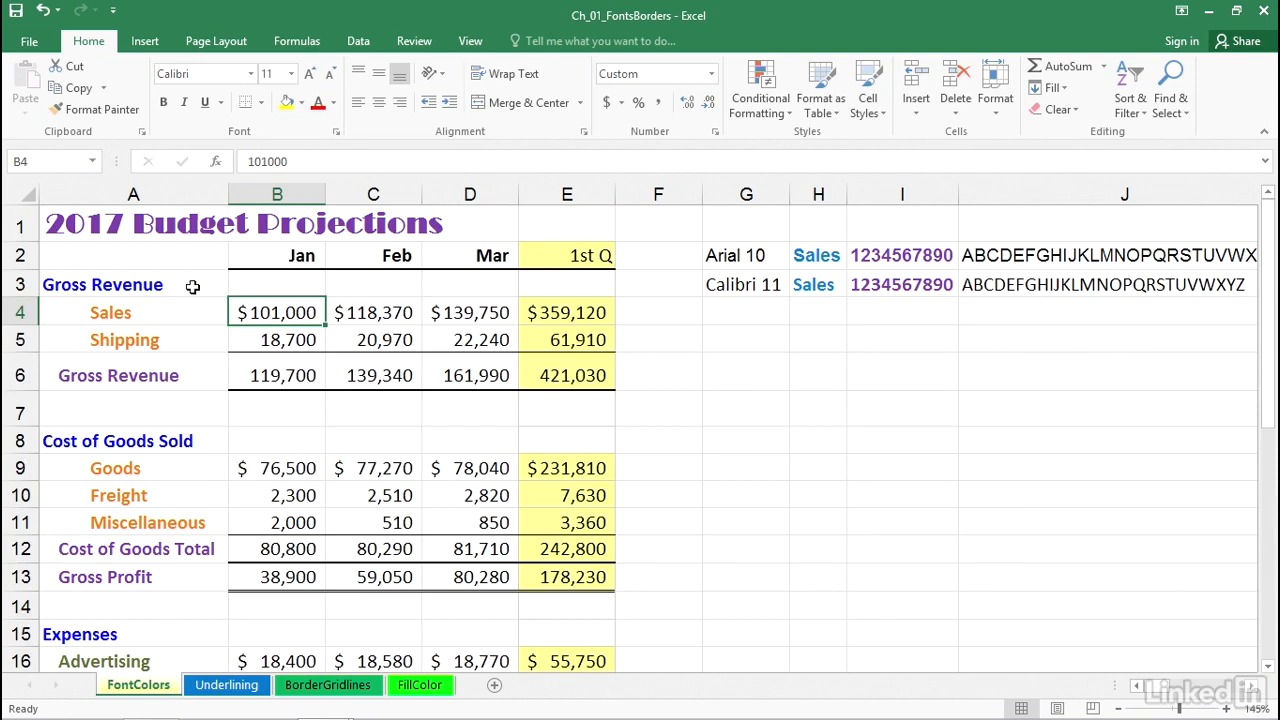
Try enlarging the font of the Gross Revenue block A3:E6 to size 16, and reduce it again to size 11
drag(152, 285, 569, 376)
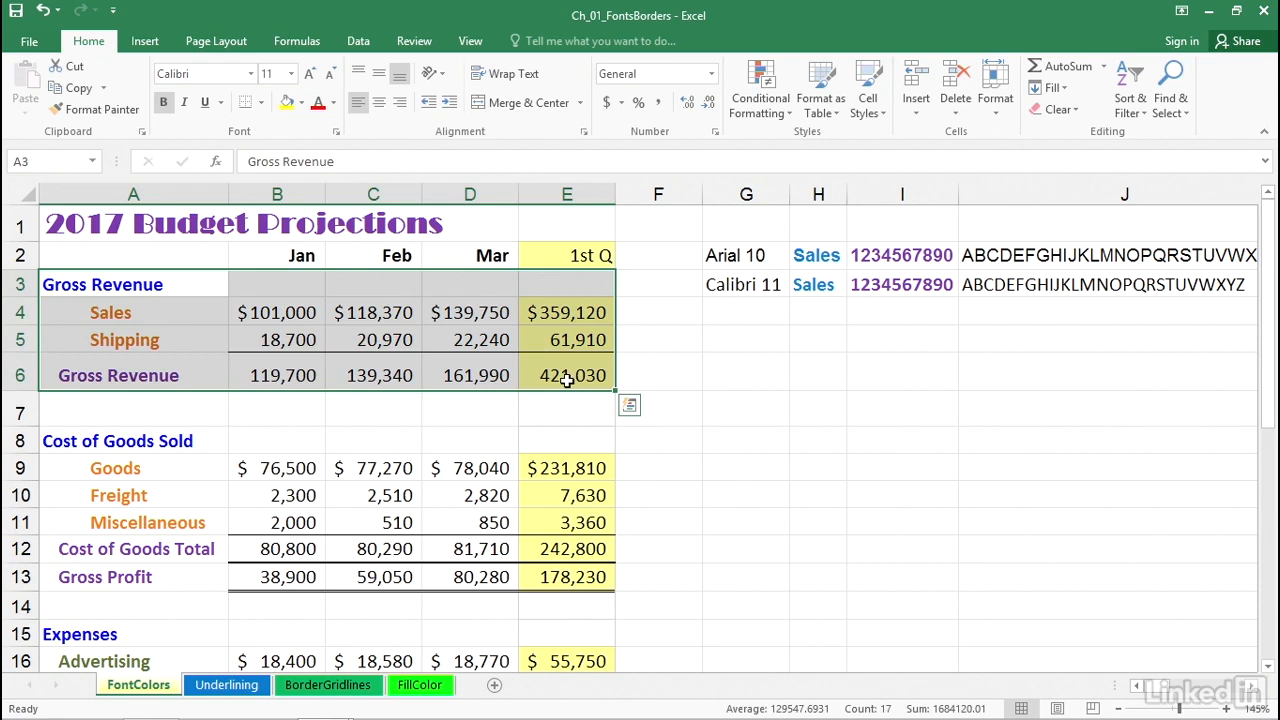
click(310, 76)
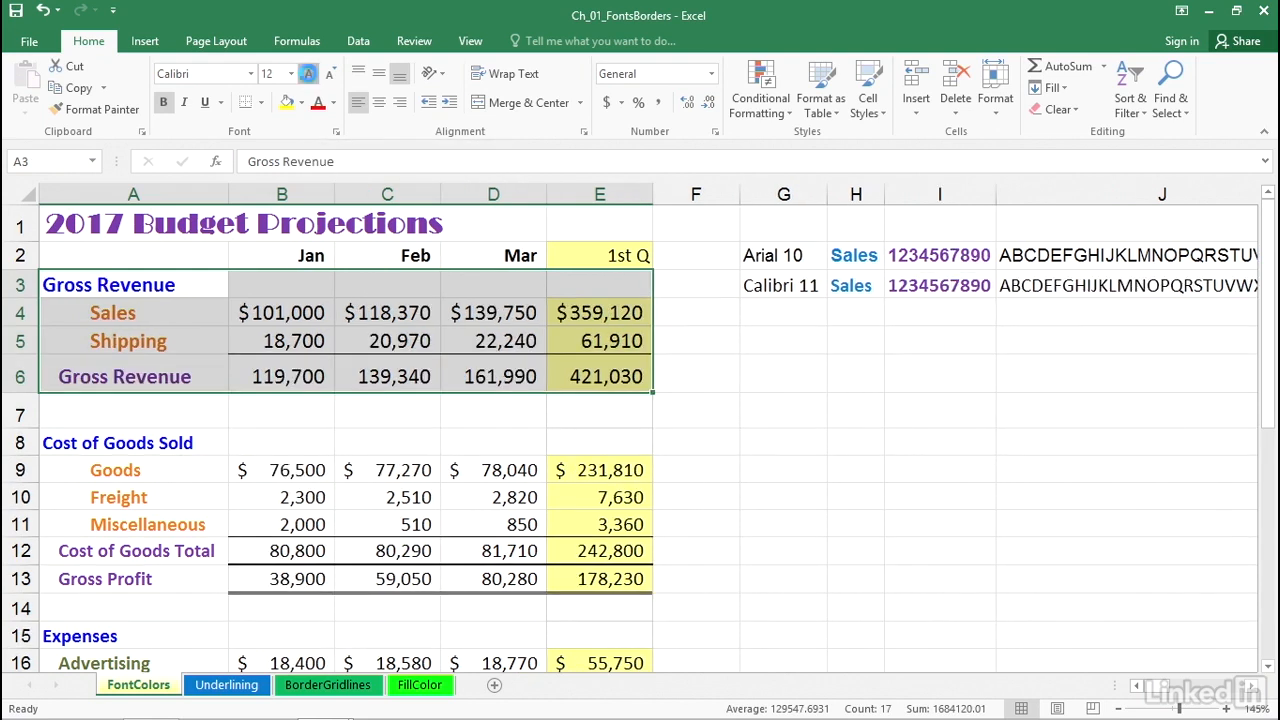
click(310, 76)
click(310, 76)
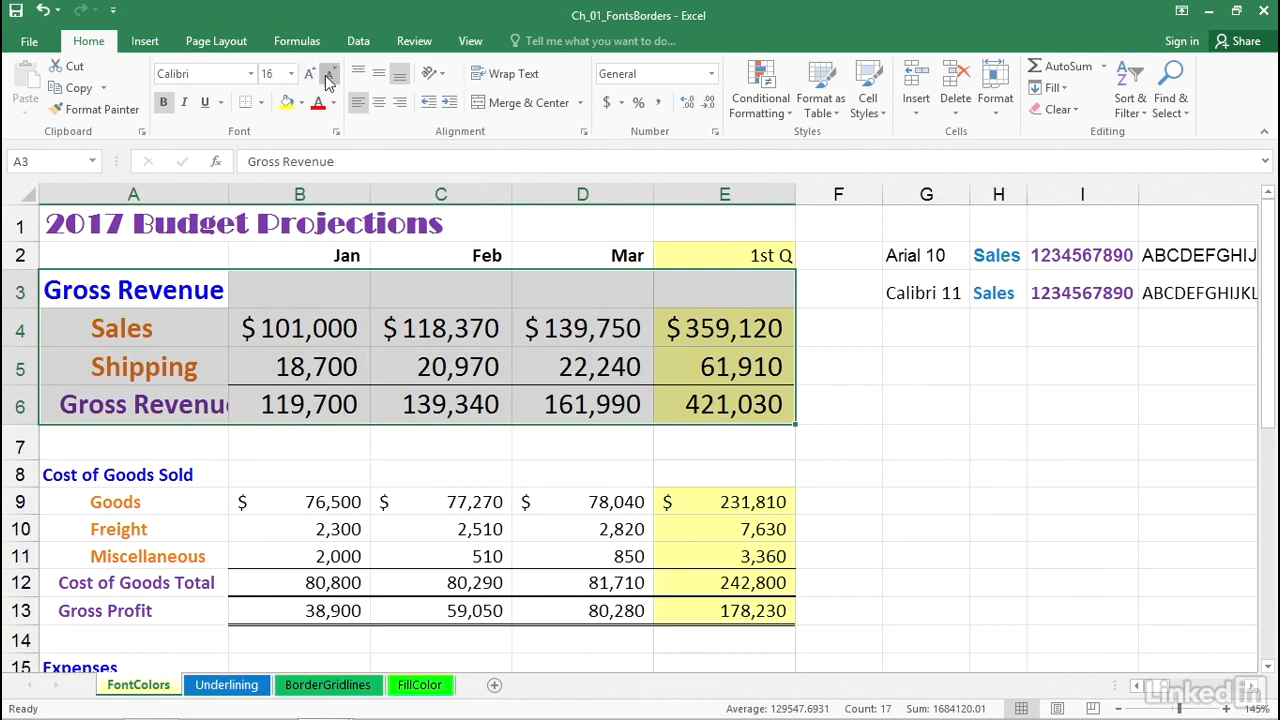
click(329, 76)
click(329, 76)
click(329, 78)
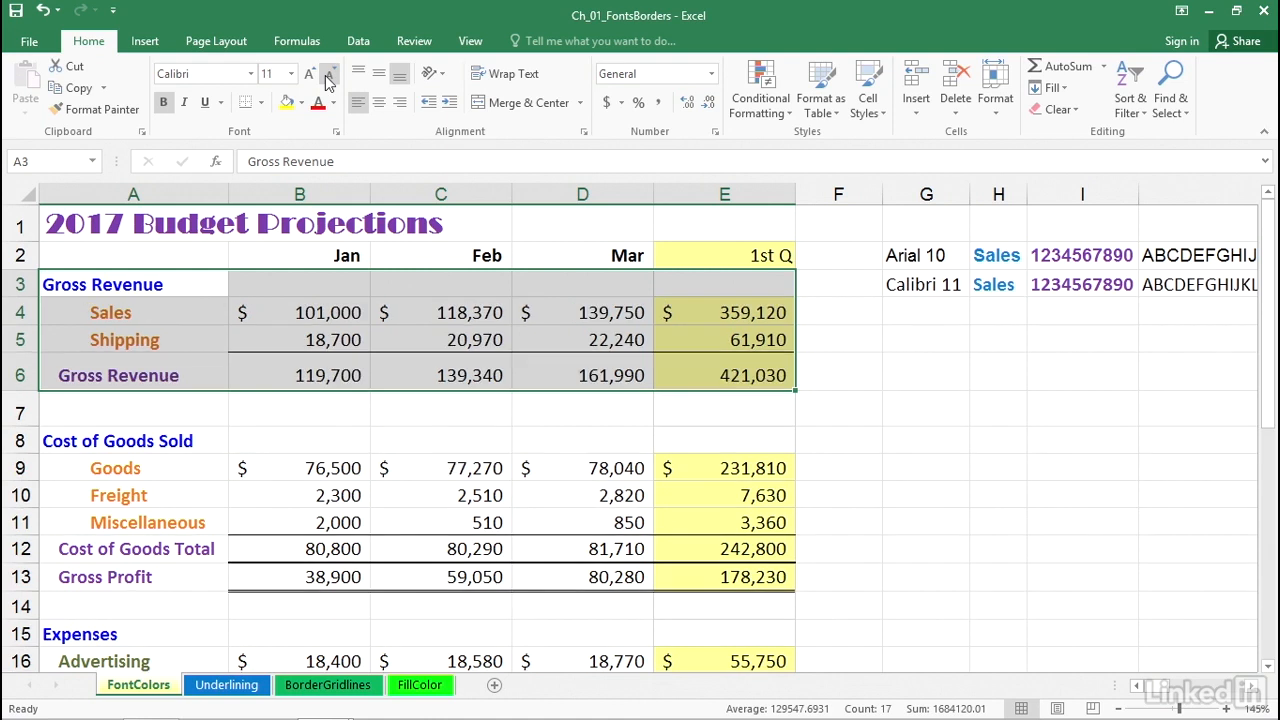
click(207, 283)
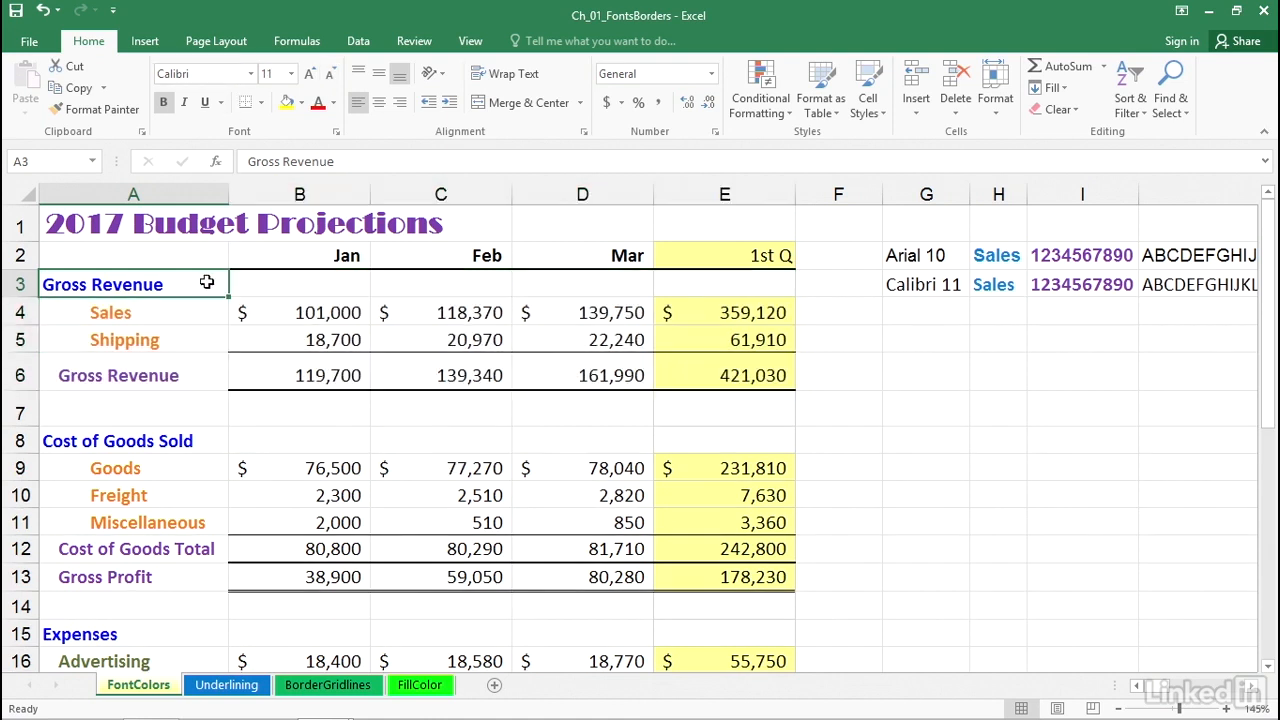